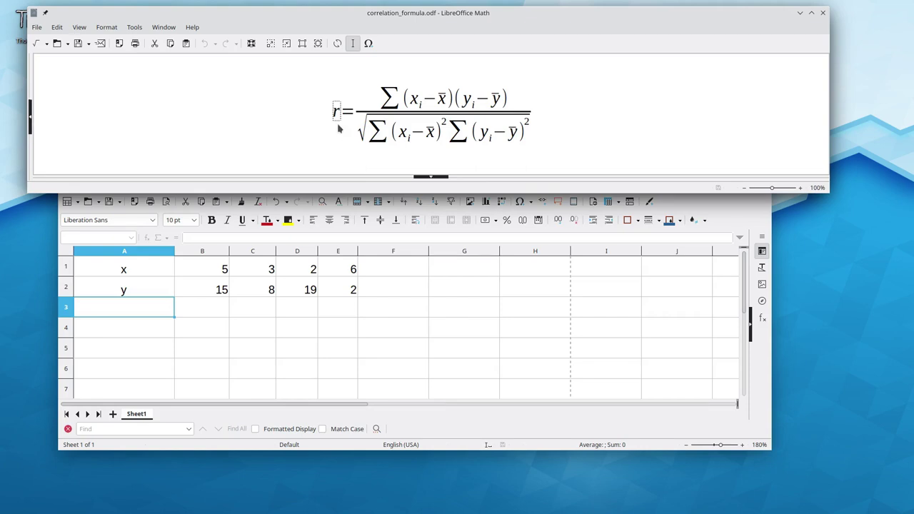
- Highlight the x and y data rows, then bring up the correlation formula and the Geany Java file
{"action": "left_click", "coordinate": [126, 276]}
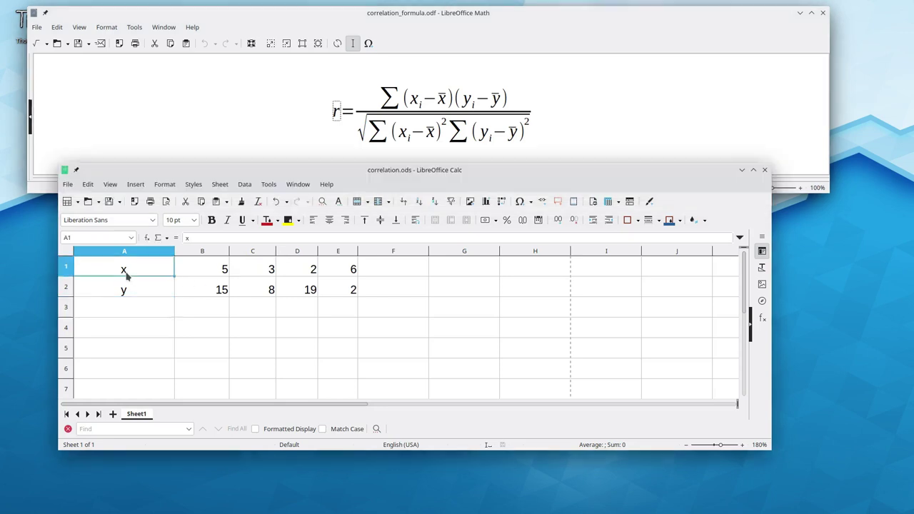
{"action": "left_click_drag", "start_coordinate": [125, 276], "coordinate": [333, 272]}
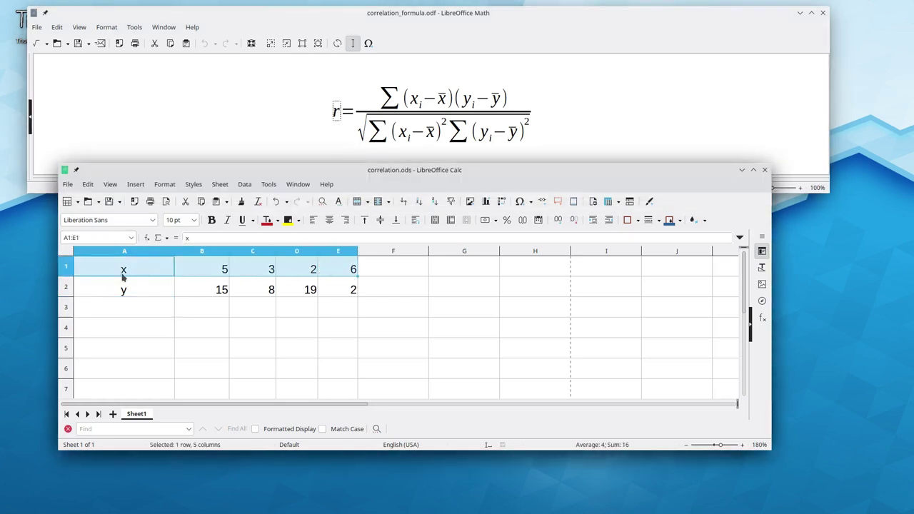
{"action": "left_click_drag", "start_coordinate": [123, 289], "coordinate": [341, 289]}
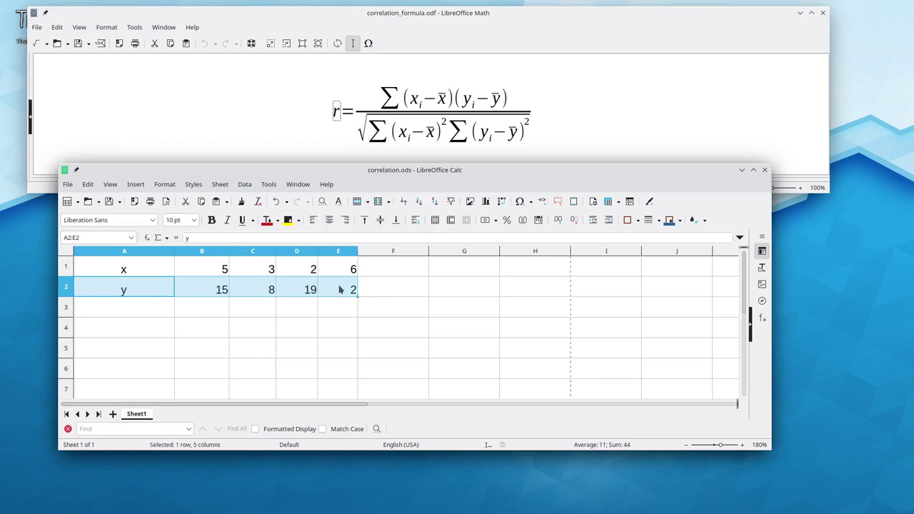
{"action": "key", "text": "Down"}
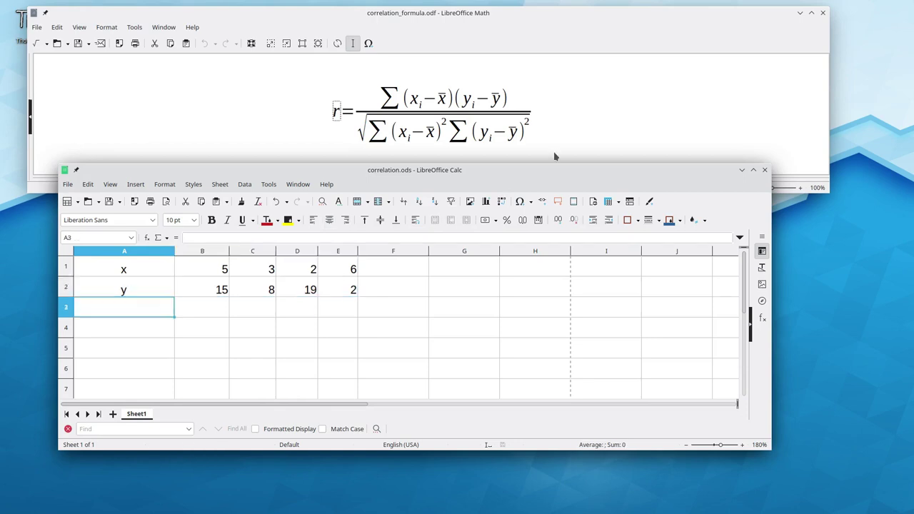
{"action": "left_click", "coordinate": [322, 109]}
{"action": "key", "text": "ctrl+alt+Right"}
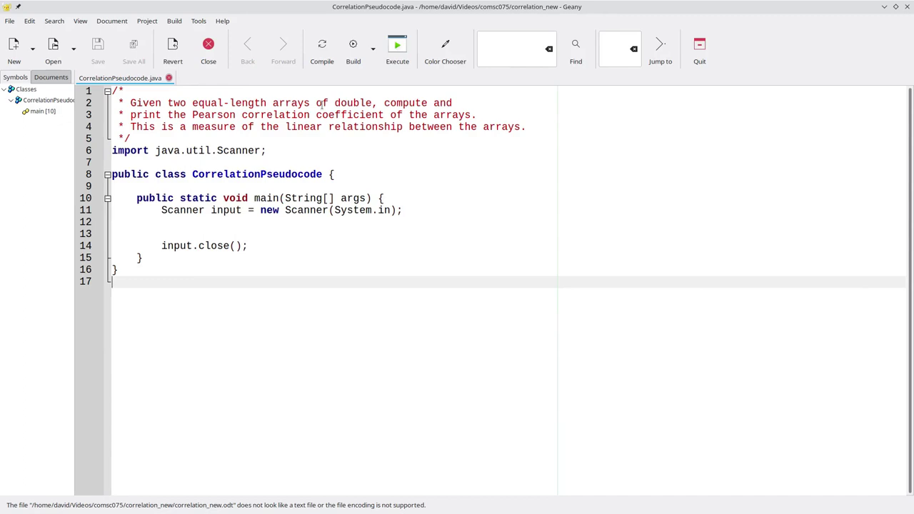
- Add a /* */ comment: getCorrelation() takes two double arrays and returns the correlation coefficient
{"action": "left_click", "coordinate": [365, 179]}
{"action": "key", "text": "Return"}
{"action": "key", "text": "Return"}
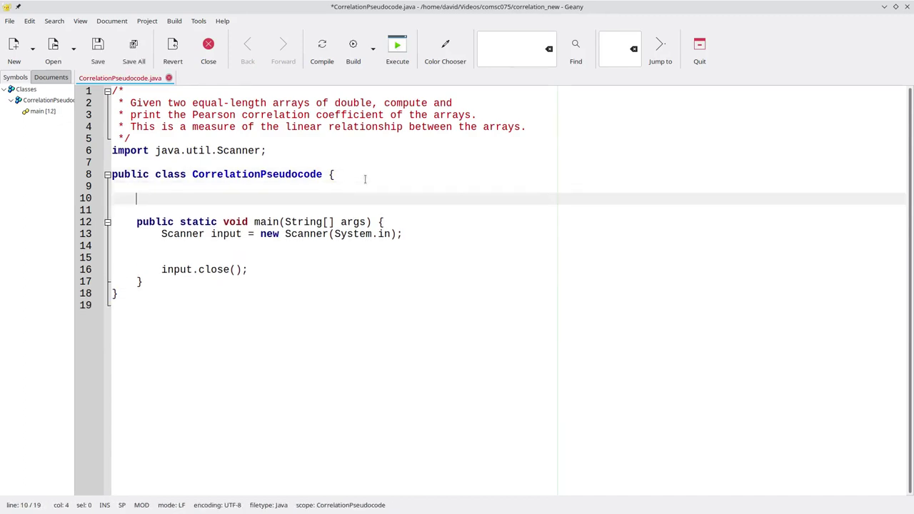
{"action": "type", "text": "/*"}
{"action": "key", "text": "Return"}
{"action": "type", "text": "getCorrelation() "}
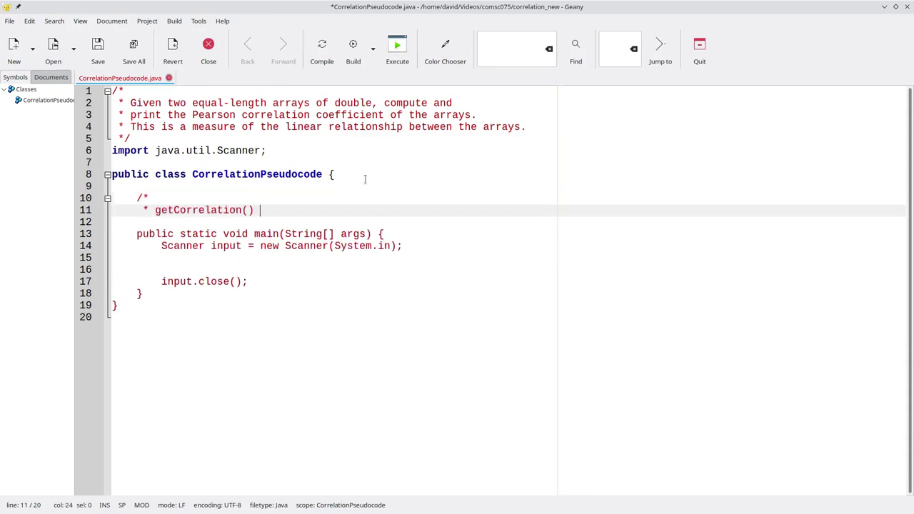
{"action": "type", "text": "takes two arrays of double"}
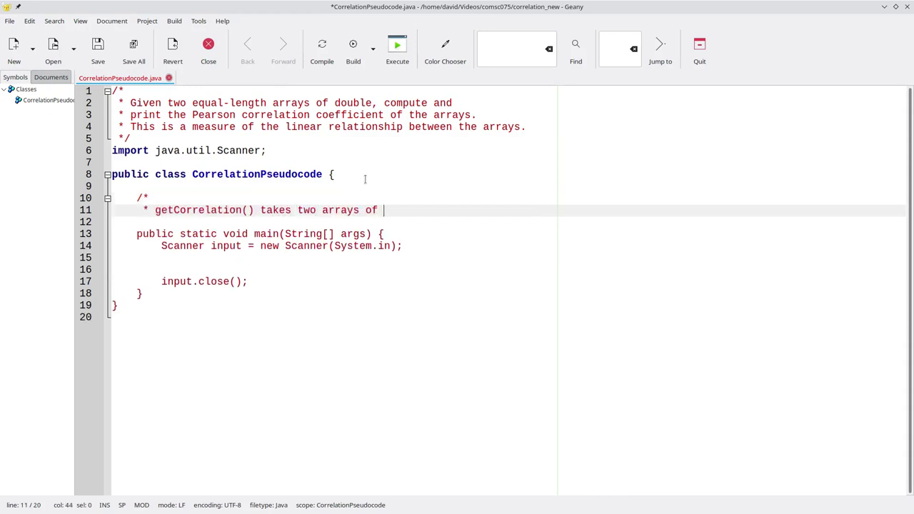
{"action": "key", "text": "Return"}
{"action": "type", "text": "as"}
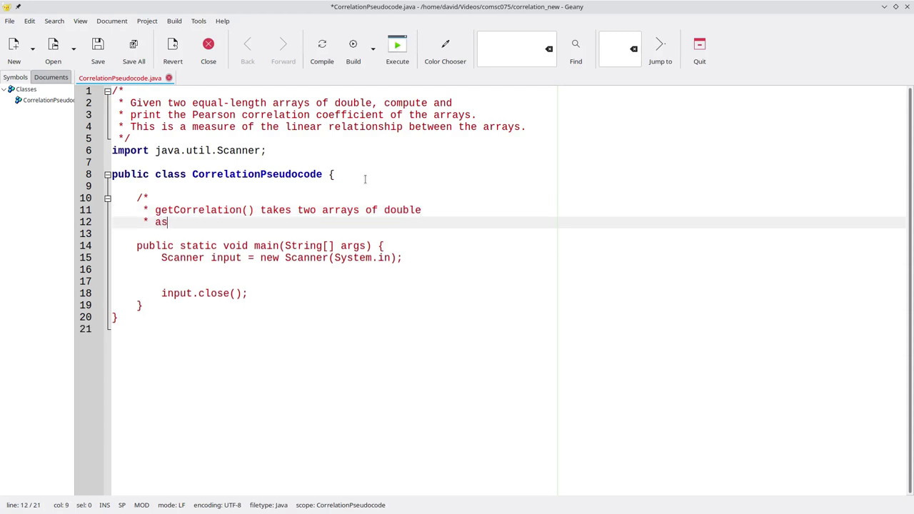
{"action": "type", "text": " its parameters and r"}
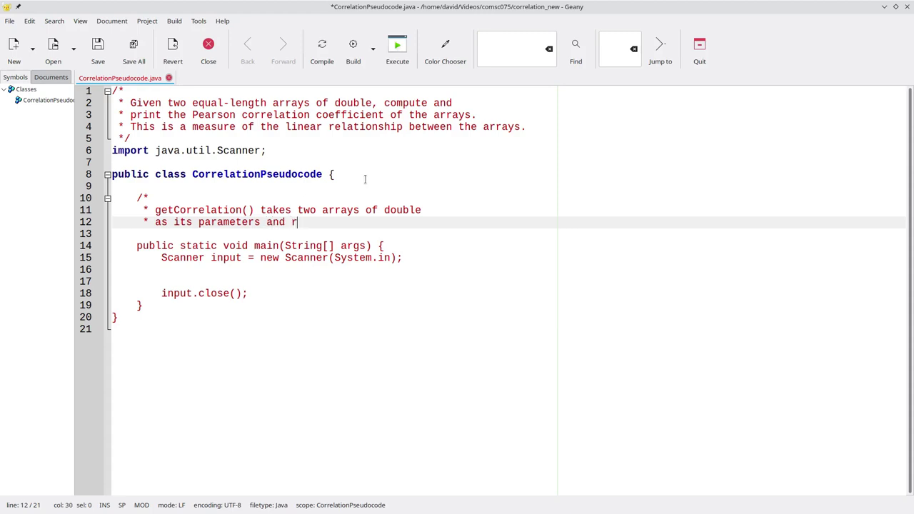
{"action": "type", "text": "eturns the correlation"}
{"action": "key", "text": "Return"}
{"action": "type", "text": "coefficient."}
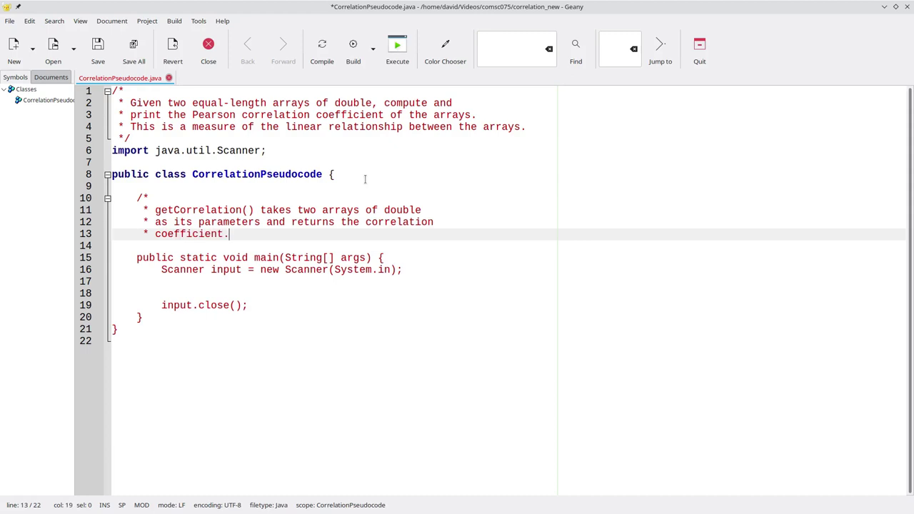
{"action": "key", "text": "Return"}
{"action": "type", "text": "/"}
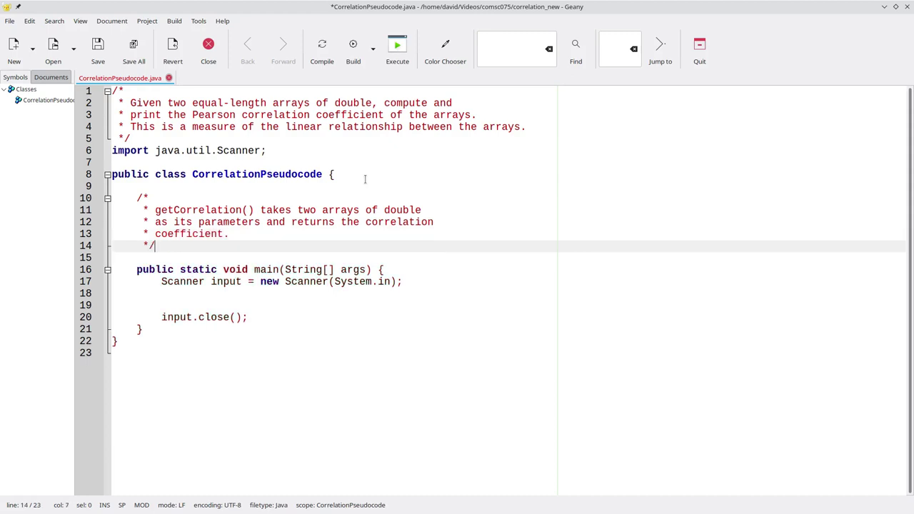
{"action": "key", "text": "Return"}
- Add an empty public static double getCorrelation(double[] x, double[] y) { } stub and save the file
{"action": "type", "text": "public stat"}
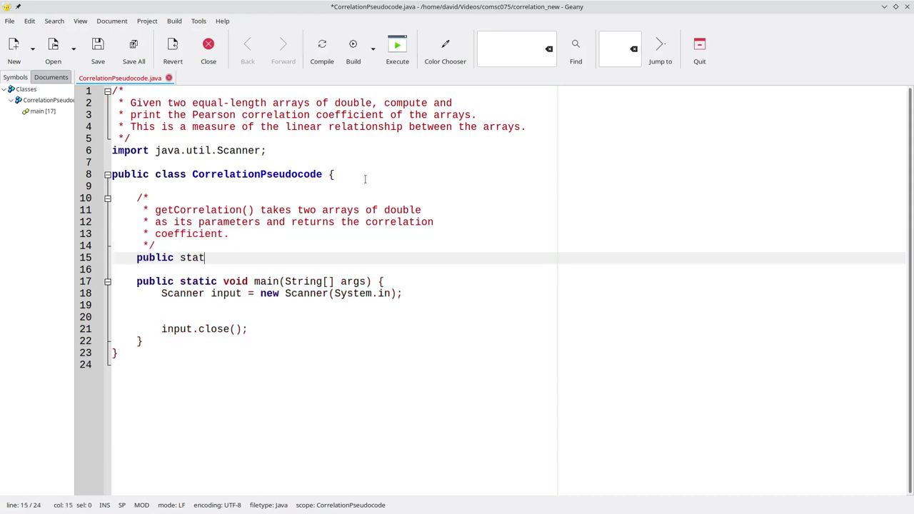
{"action": "type", "text": "ic double getCorrrel"}
{"action": "key", "text": "BackSpace"}
{"action": "key", "text": "BackSpace"}
{"action": "key", "text": "BackSpace"}
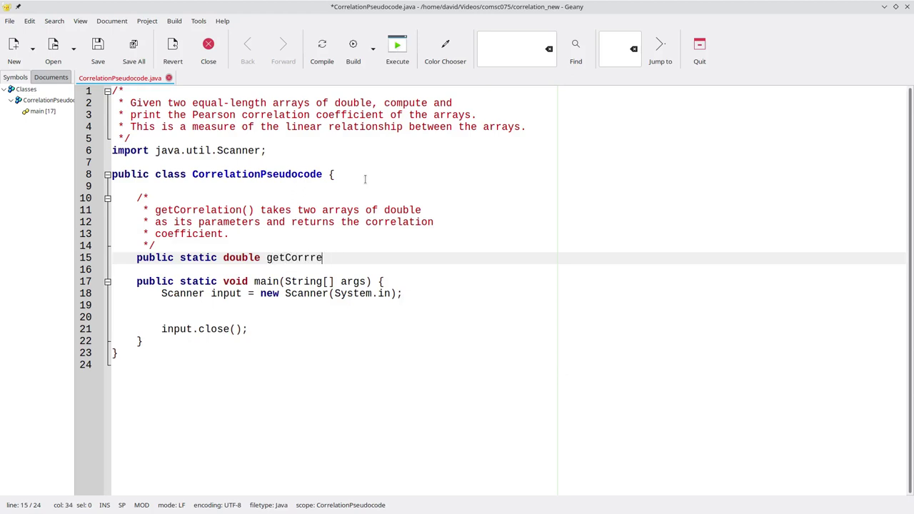
{"action": "type", "text": "elation("}
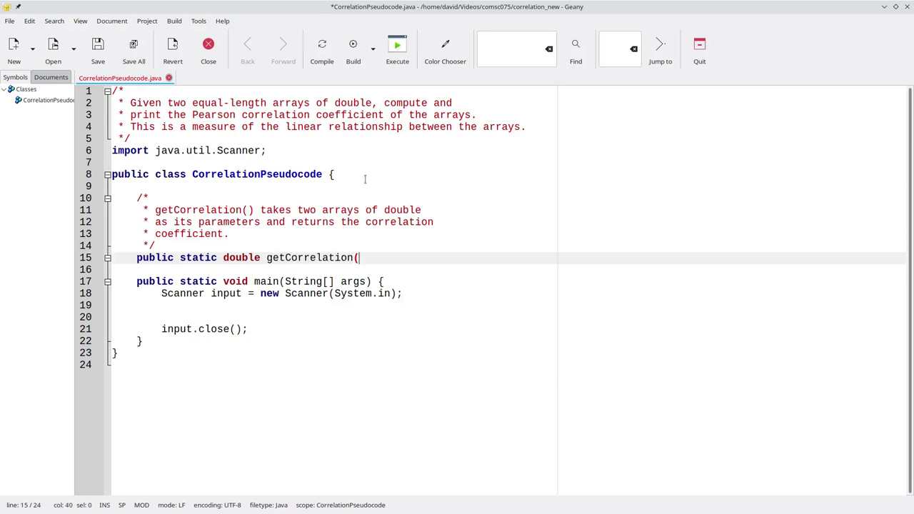
{"action": "type", "text": "double[] x, double[] y"}
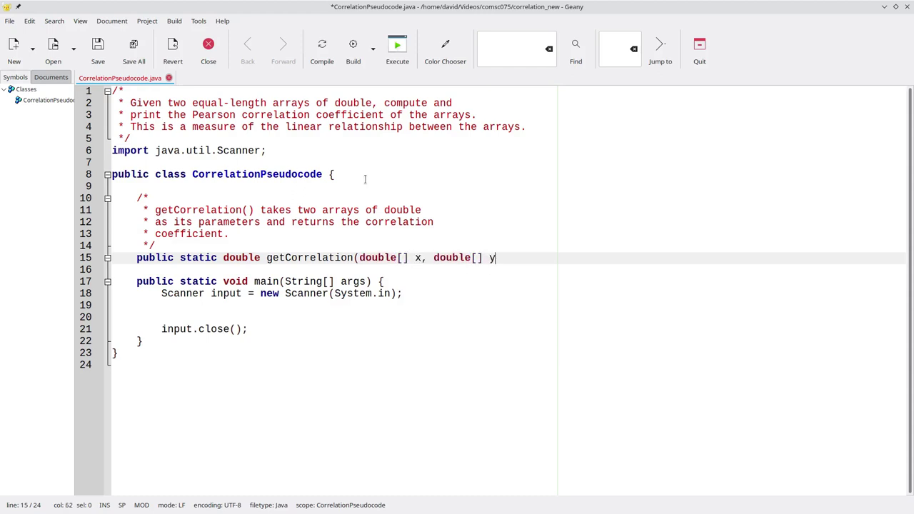
{"action": "type", "text": ") {"}
{"action": "key", "text": "Return"}
{"action": "key", "text": "Return"}
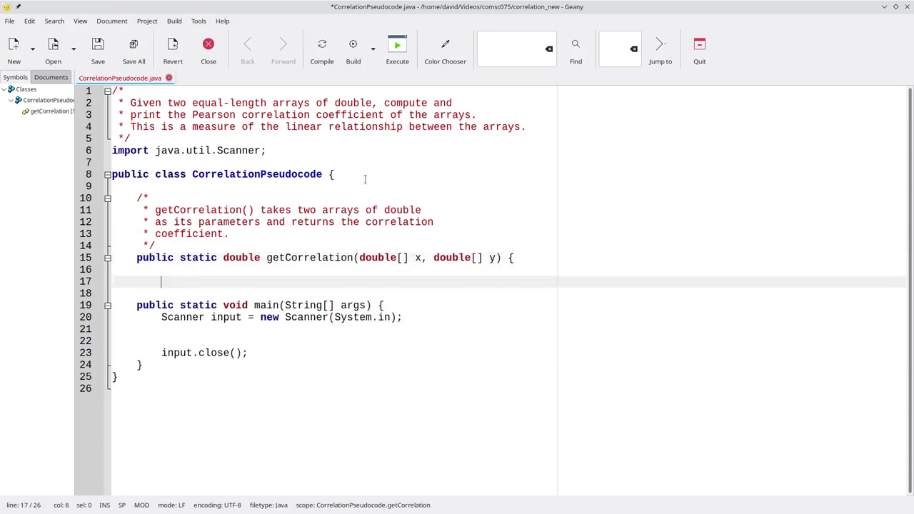
{"action": "type", "text": "}"}
{"action": "key", "text": "ctrl+s"}
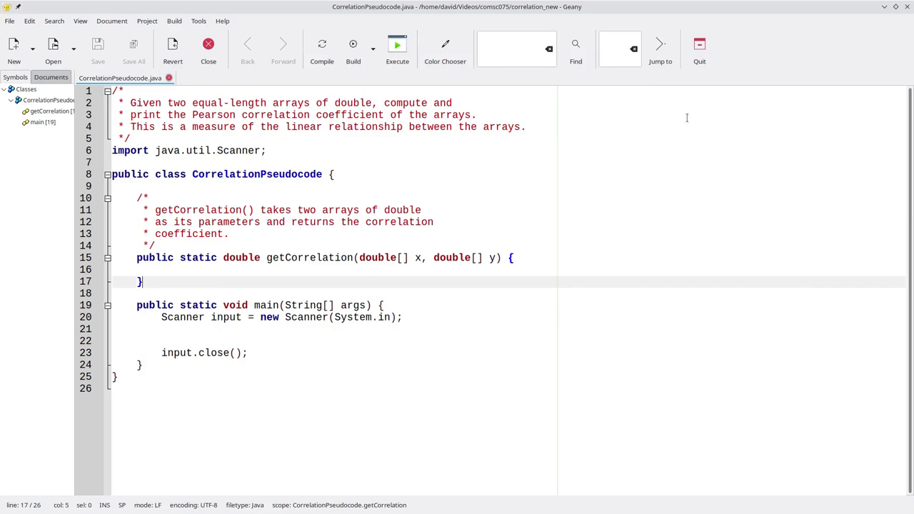
{"action": "key", "text": "super+ctrl+Left"}
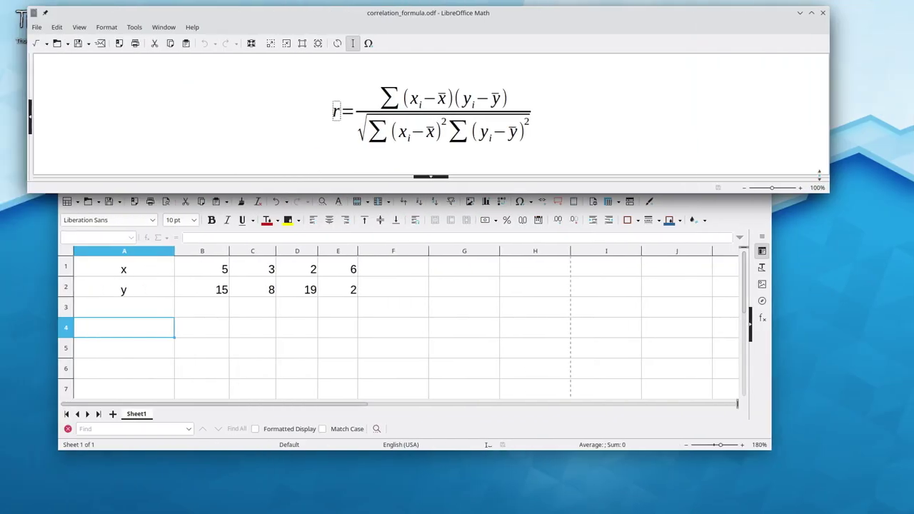
- Point out the x̄, ȳ, x_i, y_i and summation terms of the formula, then bring Calc forward
{"action": "left_click", "coordinate": [442, 101]}
{"action": "left_click", "coordinate": [492, 104]}
{"action": "left_click", "coordinate": [417, 108]}
{"action": "left_click", "coordinate": [443, 104]}
{"action": "left_click", "coordinate": [466, 103]}
{"action": "left_click", "coordinate": [494, 103]}
{"action": "left_click", "coordinate": [394, 105]}
{"action": "left_click", "coordinate": [419, 107]}
{"action": "left_click", "coordinate": [406, 133]}
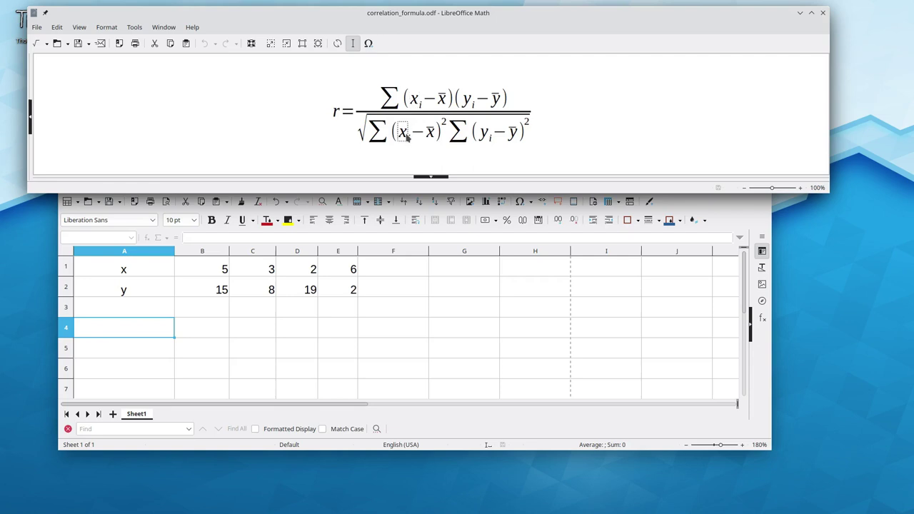
{"action": "left_click", "coordinate": [468, 103]}
{"action": "left_click", "coordinate": [483, 132]}
{"action": "left_click", "coordinate": [119, 335]}
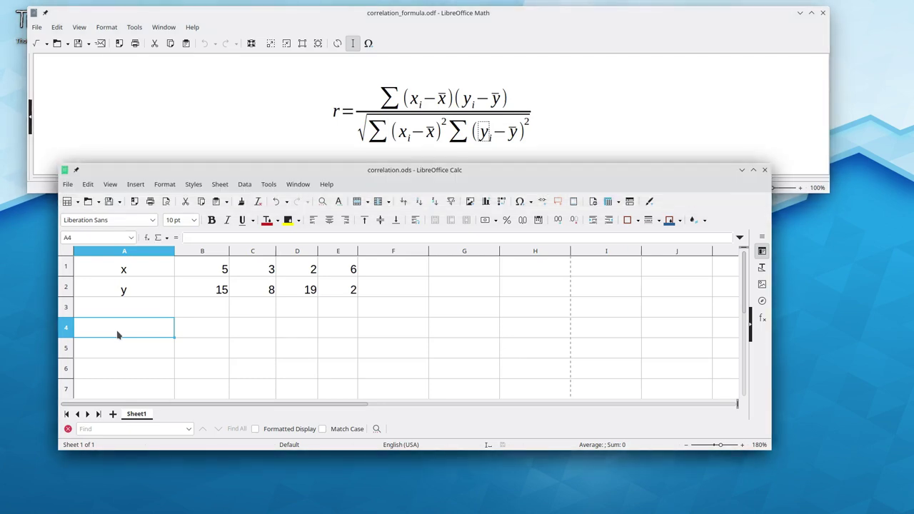
- Label A4 'xDeviations' and A5 'yDeviations'
{"action": "type", "text": "xDev"}
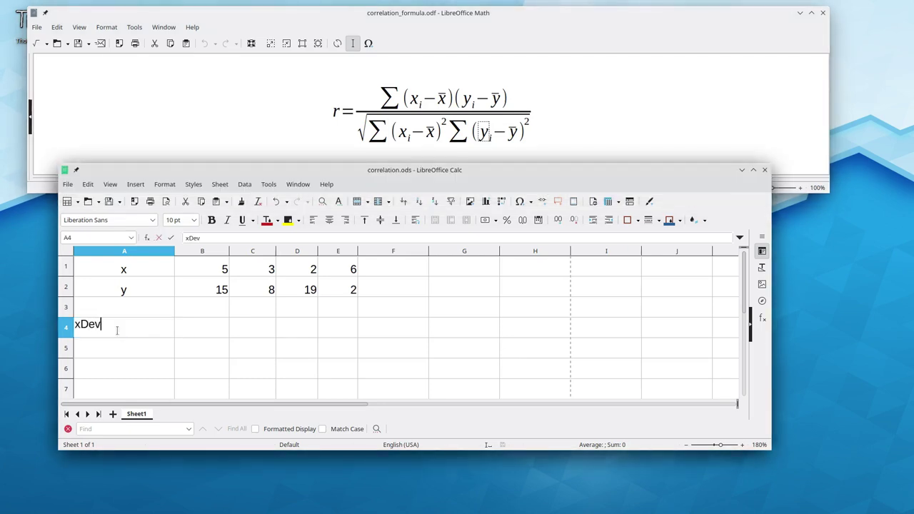
{"action": "type", "text": "iations"}
{"action": "key", "text": "Return"}
{"action": "type", "text": "y"}
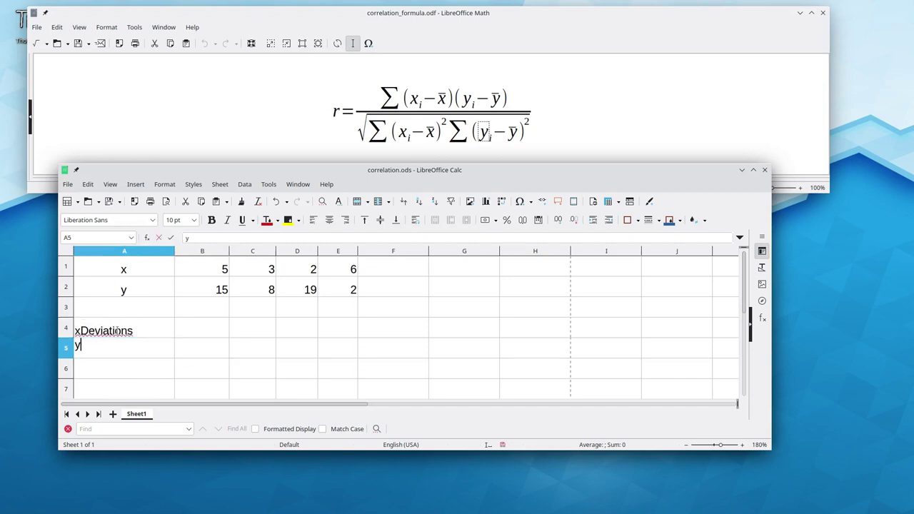
{"action": "type", "text": "Deviations"}
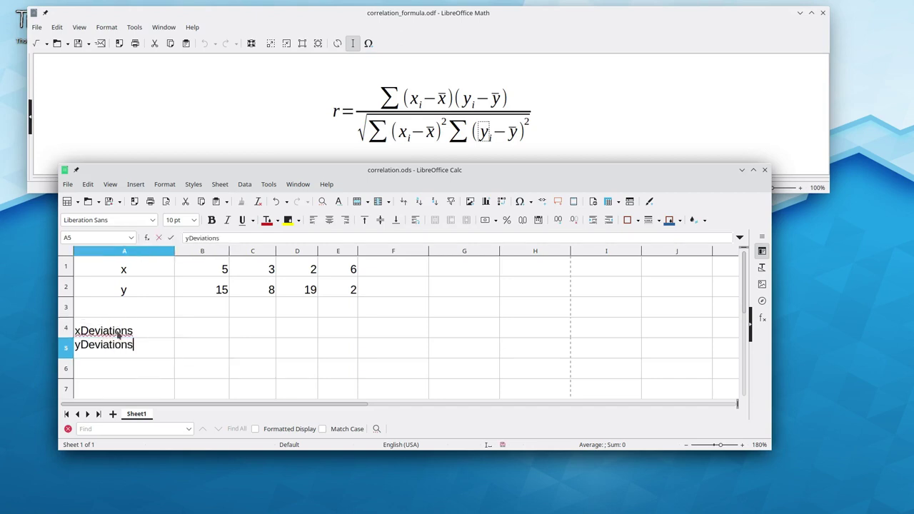
{"action": "key", "text": "Tab"}
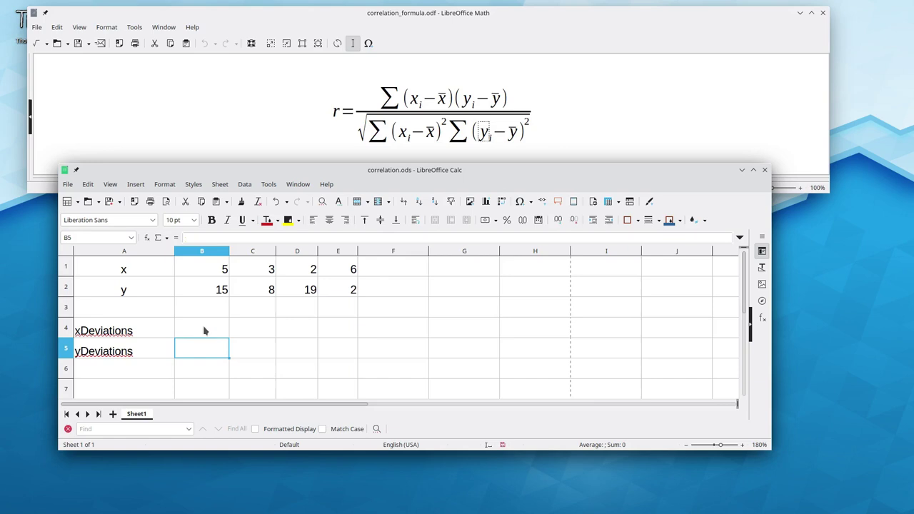
- Review the x values in row 1 and enter the x mean 4 in G1
{"action": "left_click", "coordinate": [204, 330]}
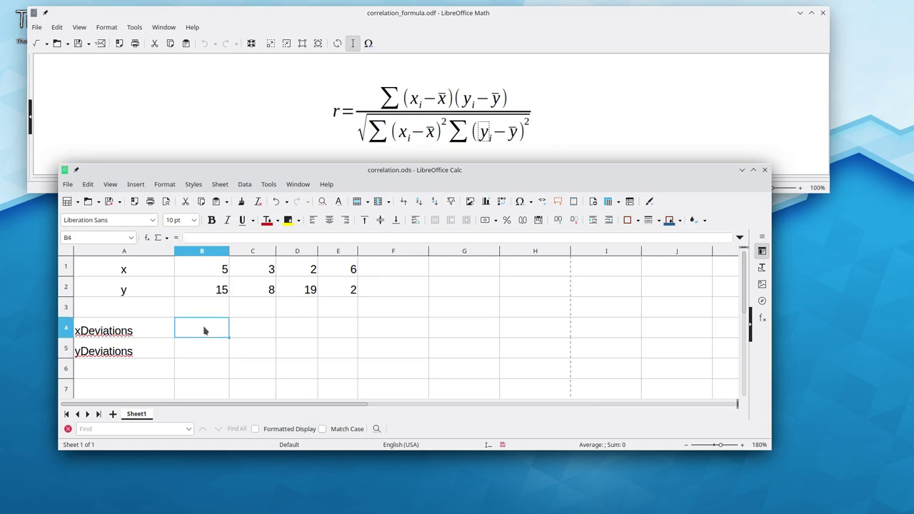
{"action": "left_click", "coordinate": [209, 271]}
{"action": "left_click", "coordinate": [243, 270]}
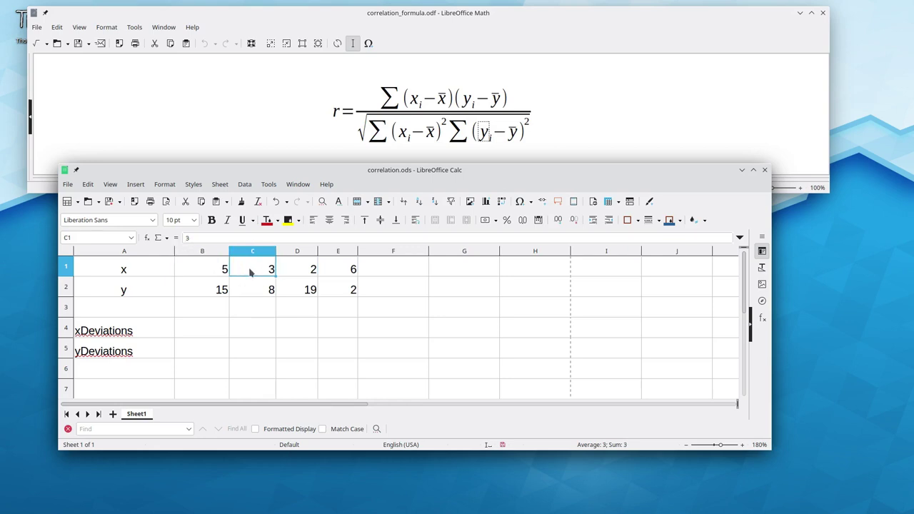
{"action": "left_click", "coordinate": [290, 272]}
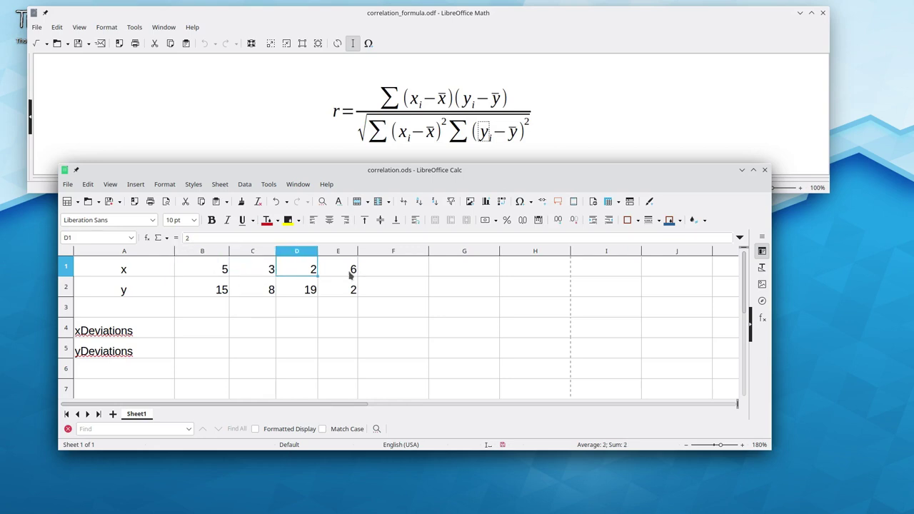
{"action": "left_click", "coordinate": [348, 277]}
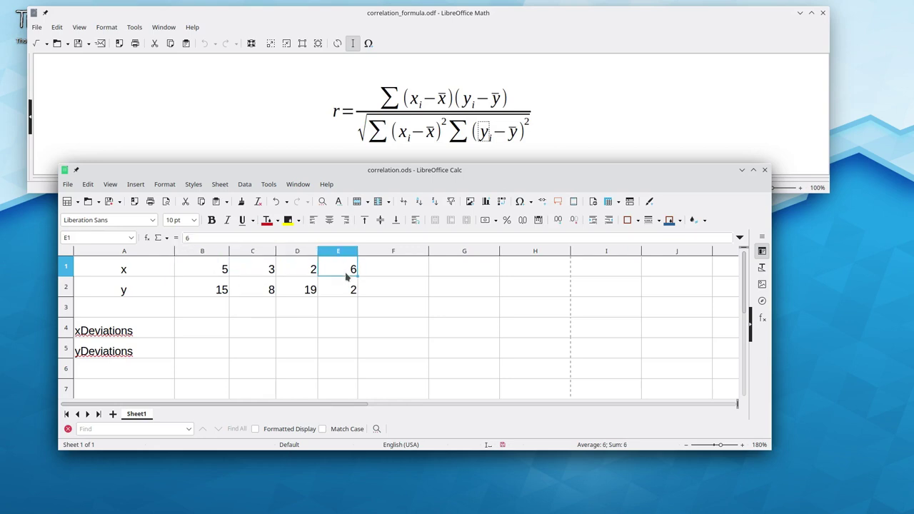
{"action": "left_click", "coordinate": [437, 271]}
{"action": "type", "text": "4"}
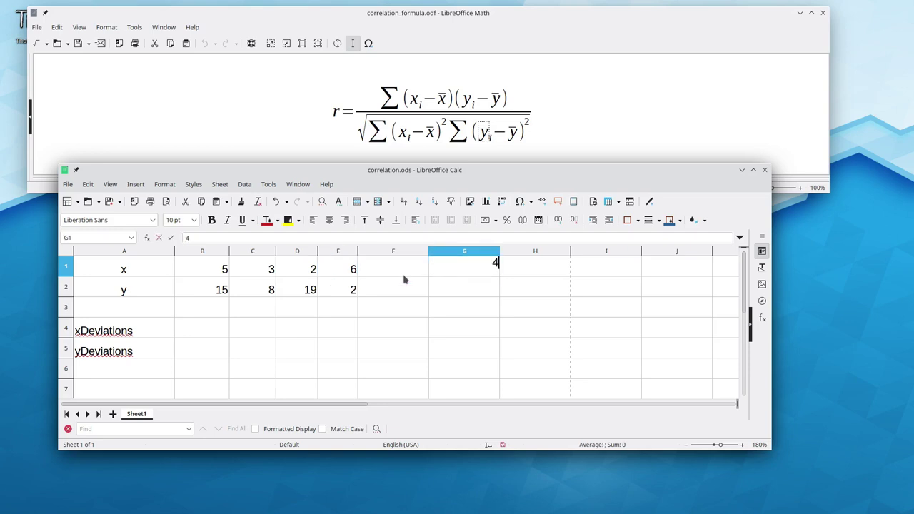
{"action": "left_click", "coordinate": [224, 272]}
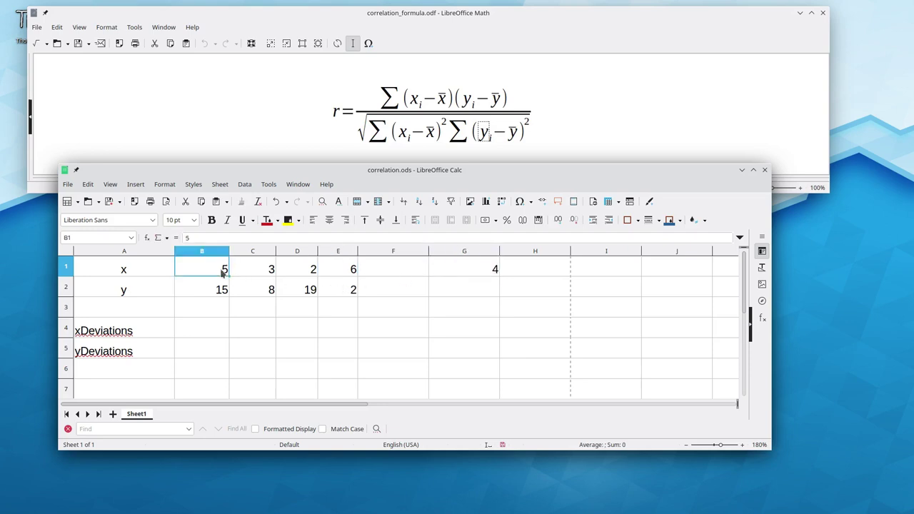
{"action": "left_click", "coordinate": [450, 268]}
- Enter the first two x deviations, 1 and -1, in B4 and C4
{"action": "left_click", "coordinate": [210, 332]}
{"action": "type", "text": "1"}
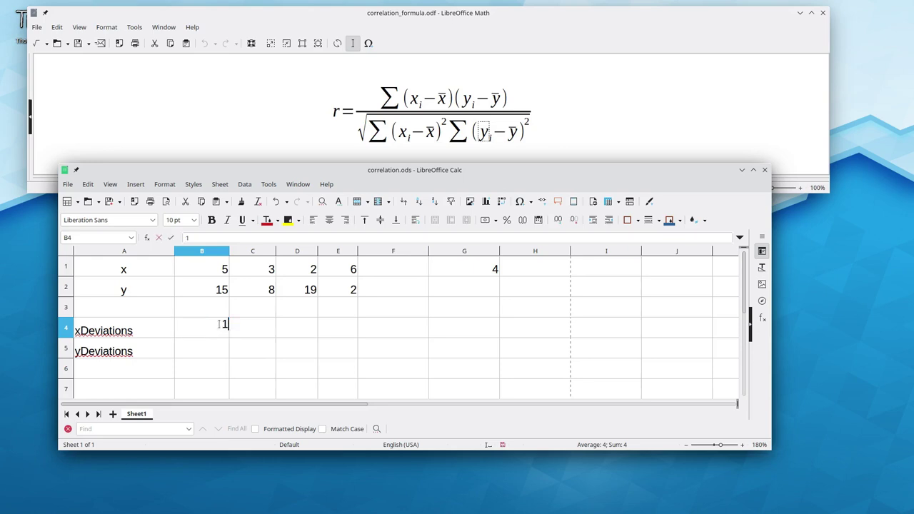
{"action": "left_click", "coordinate": [267, 276]}
{"action": "left_click", "coordinate": [471, 271]}
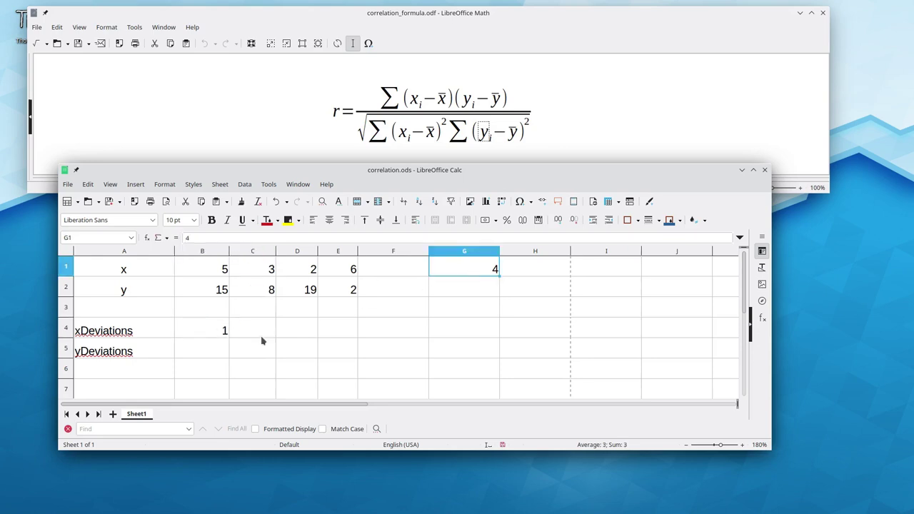
{"action": "left_click", "coordinate": [260, 333]}
{"action": "type", "text": "=1"}
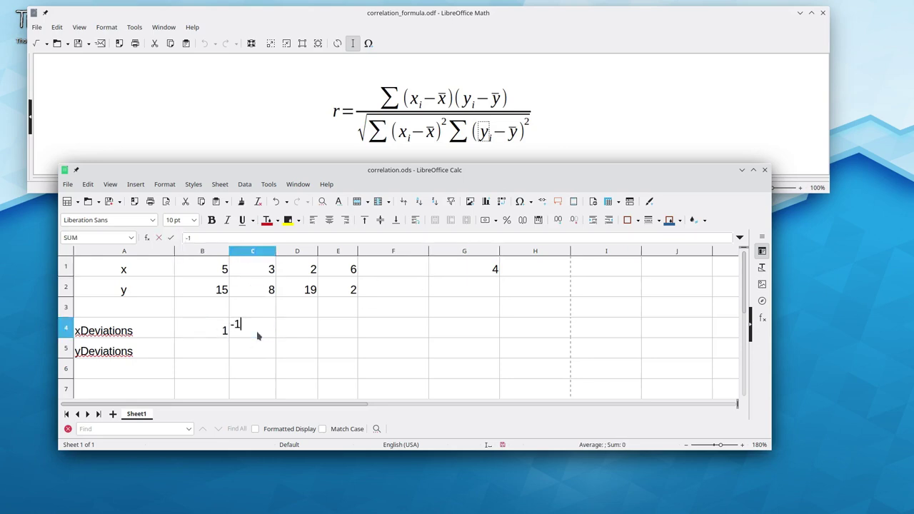
{"action": "left_click", "coordinate": [285, 333]}
{"action": "left_click", "coordinate": [301, 272]}
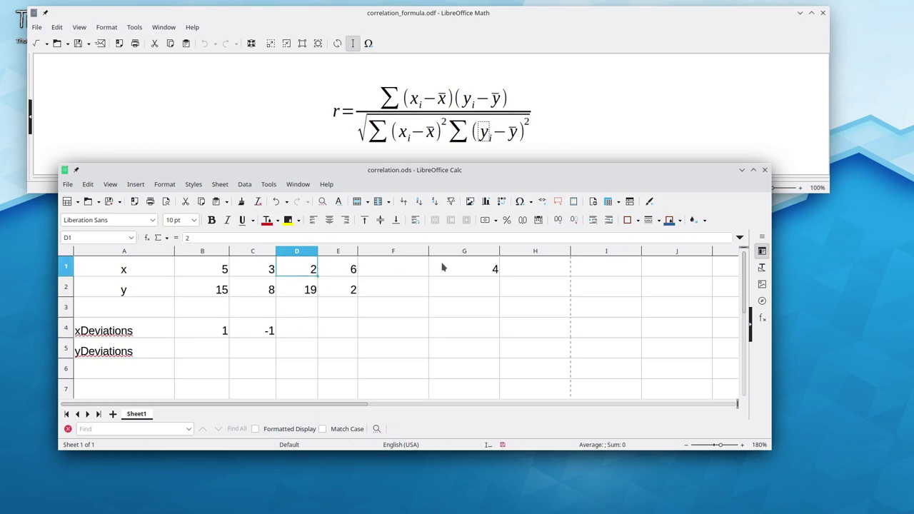
{"action": "left_click", "coordinate": [463, 269]}
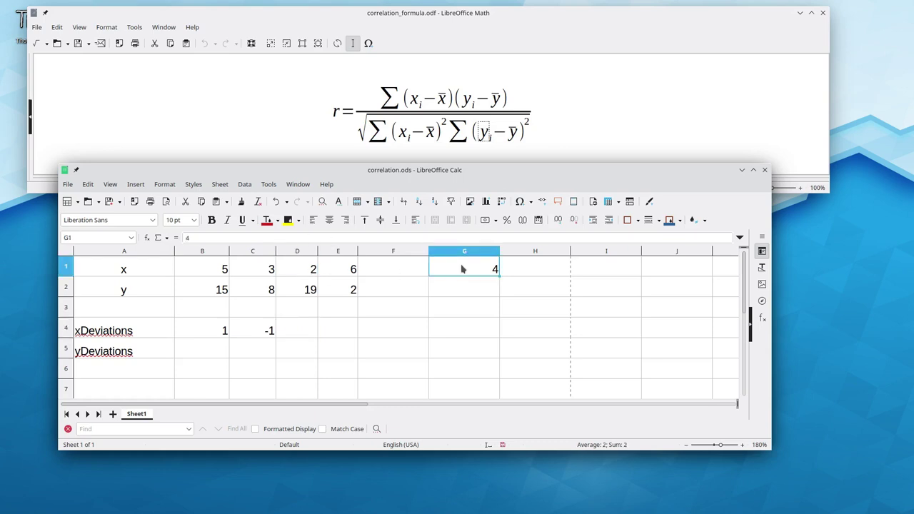
- Enter the remaining x deviations -2 and 2 in D4:E4, then clear G1
{"action": "left_click", "coordinate": [299, 327]}
{"action": "type", "text": "-2"}
{"action": "key", "text": "Tab"}
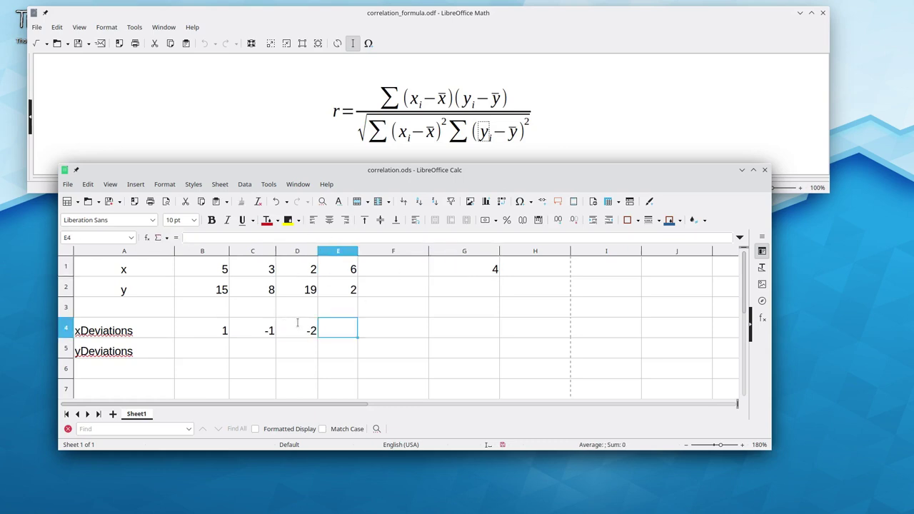
{"action": "left_click", "coordinate": [328, 269]}
{"action": "left_click", "coordinate": [497, 270]}
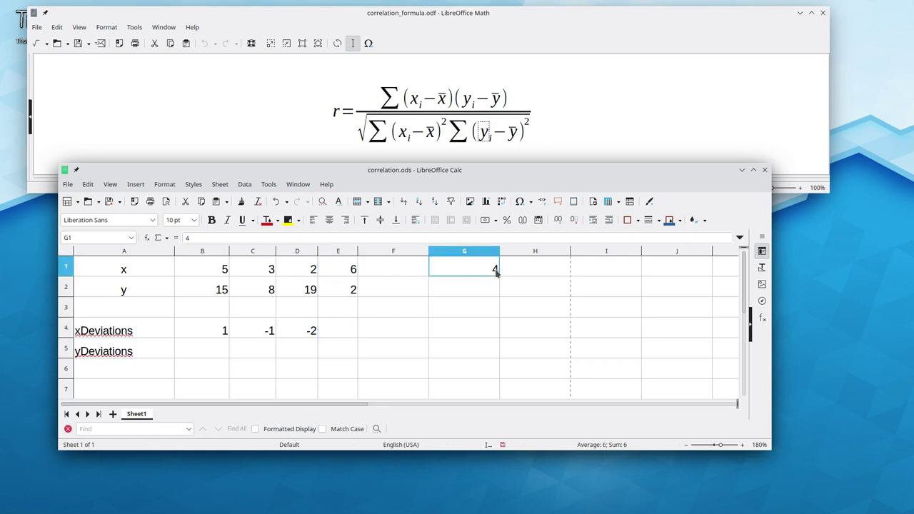
{"action": "left_click", "coordinate": [354, 328]}
{"action": "type", "text": "2"}
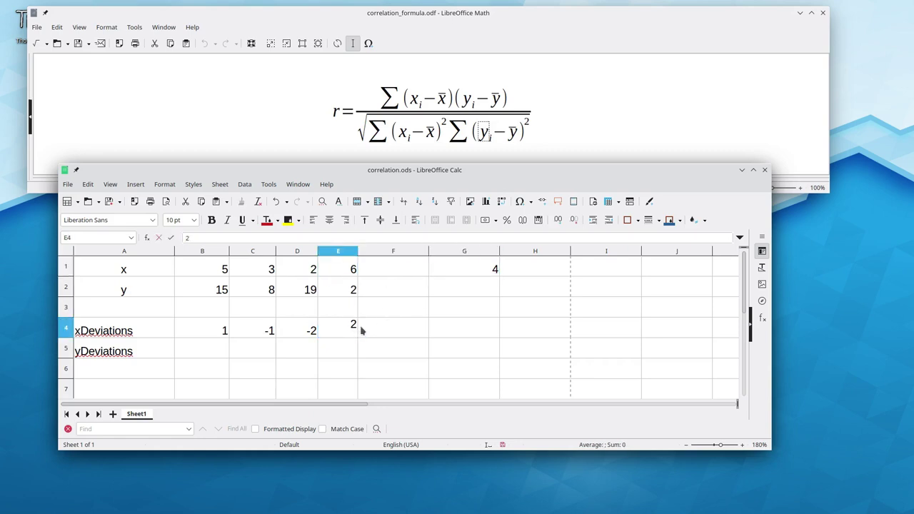
{"action": "left_click", "coordinate": [482, 272]}
{"action": "key", "text": "Delete"}
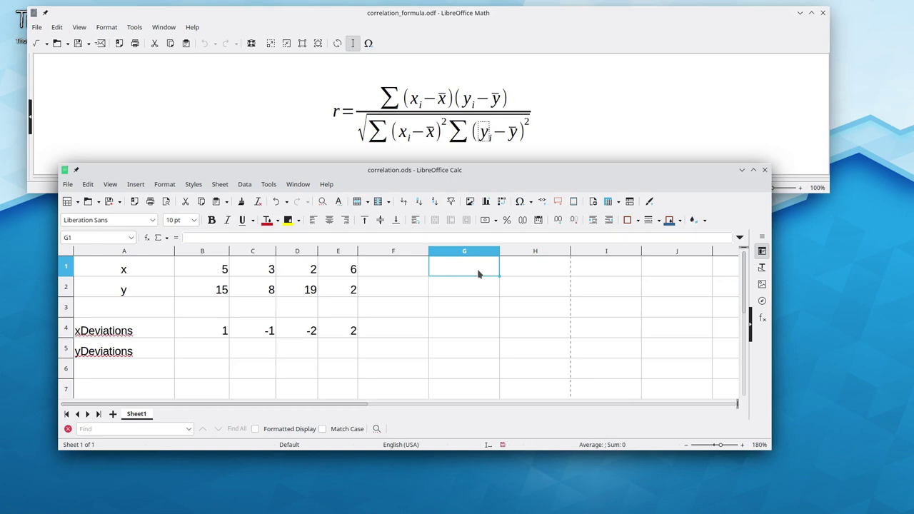
- Review the y values 15, 8, 19, 2 and enter the y mean 11 in G2
{"action": "left_click", "coordinate": [211, 289]}
{"action": "left_click", "coordinate": [272, 291]}
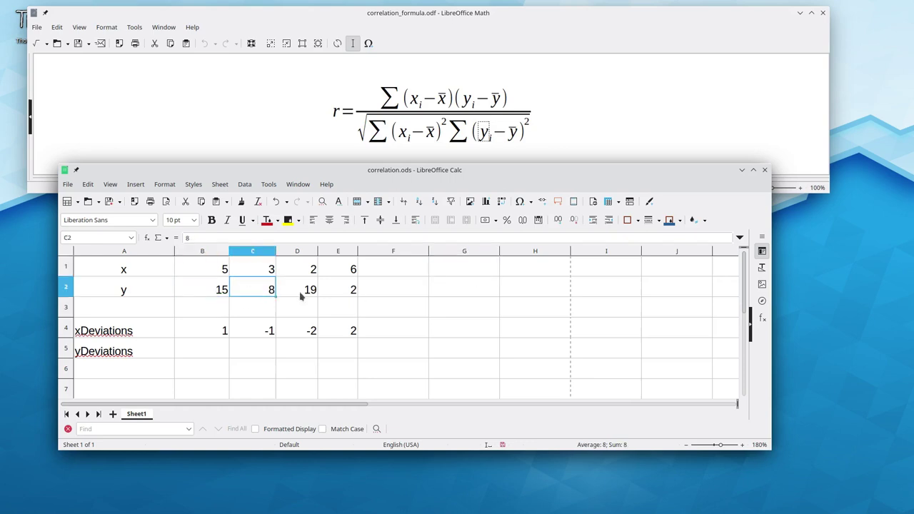
{"action": "left_click", "coordinate": [301, 296]}
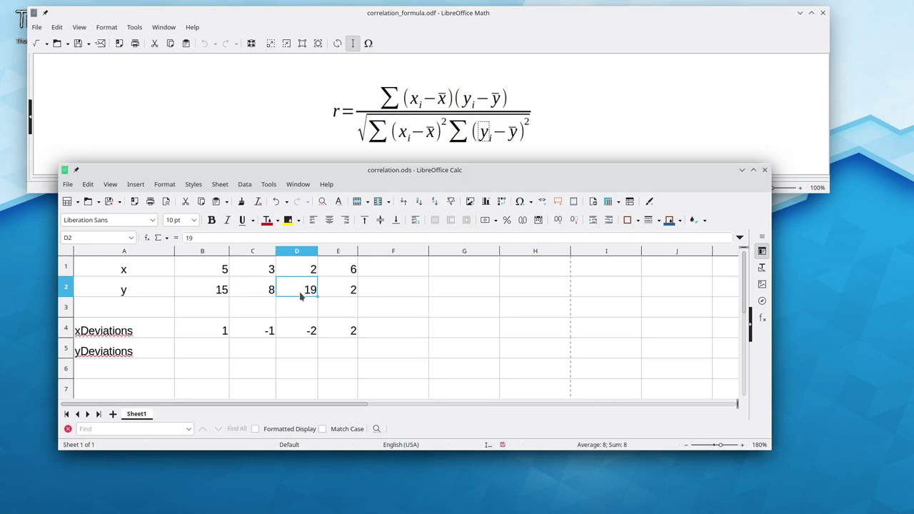
{"action": "left_click", "coordinate": [341, 293]}
{"action": "left_click", "coordinate": [478, 293]}
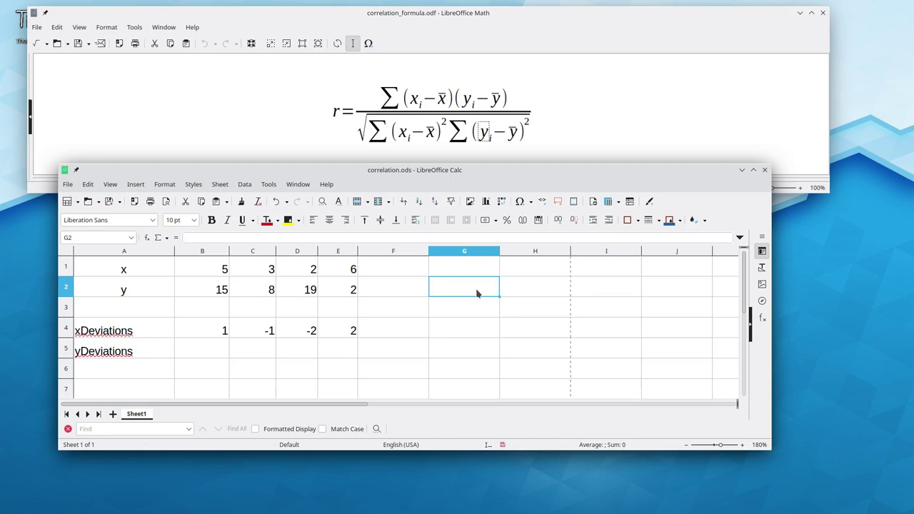
{"action": "type", "text": "11"}
{"action": "left_click", "coordinate": [478, 310]}
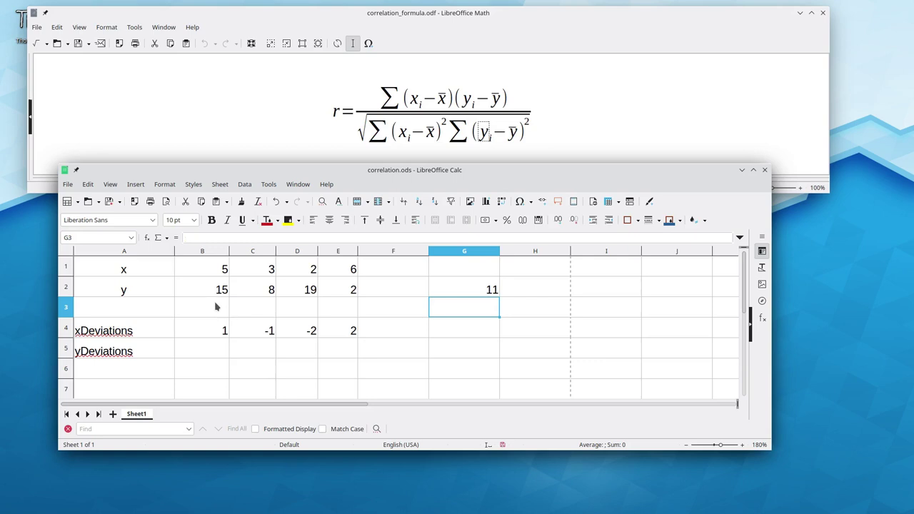
{"action": "left_click", "coordinate": [215, 292]}
{"action": "left_click", "coordinate": [459, 290]}
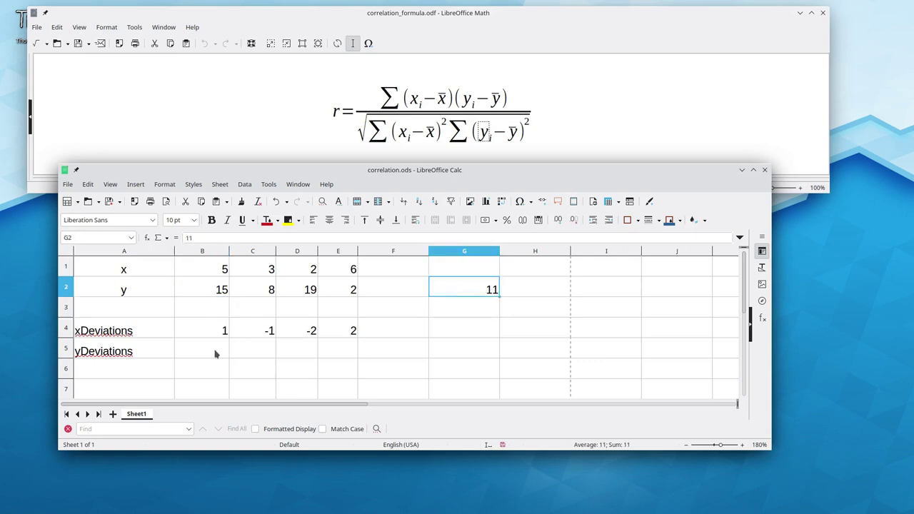
- Enter the y deviations 4, -3, 8 and -9 in B5:E5
{"action": "left_click", "coordinate": [218, 350]}
{"action": "type", "text": "4"}
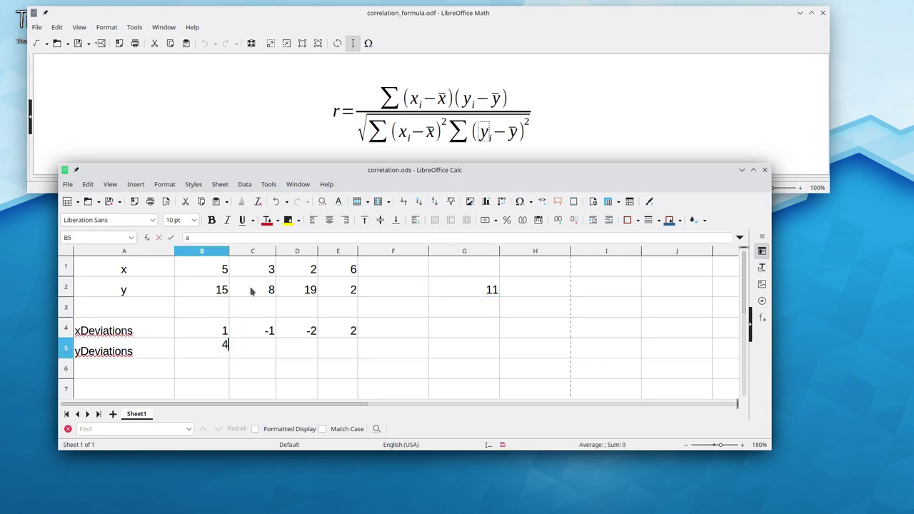
{"action": "left_click", "coordinate": [251, 291]}
{"action": "left_click", "coordinate": [250, 359]}
{"action": "type", "text": "-3"}
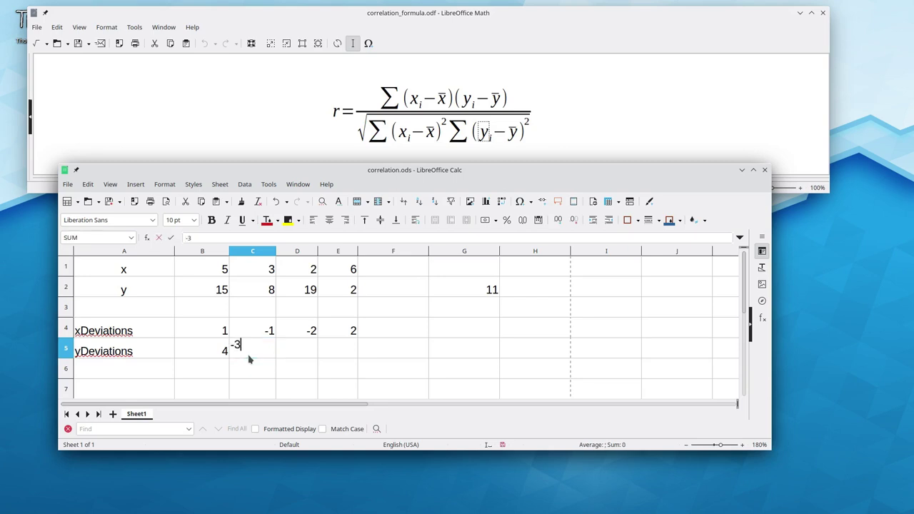
{"action": "key", "text": "Tab"}
{"action": "left_click", "coordinate": [299, 291]}
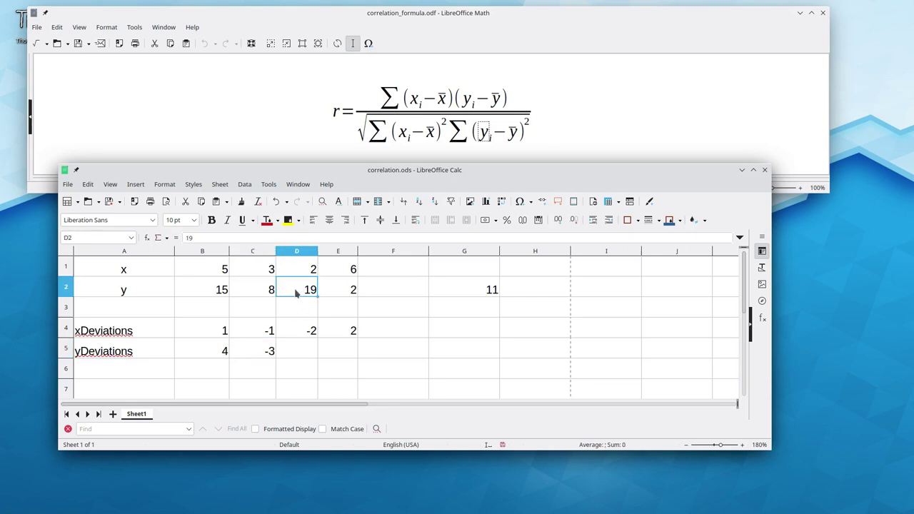
{"action": "left_click", "coordinate": [307, 355]}
{"action": "type", "text": "8"}
{"action": "key", "text": "Tab"}
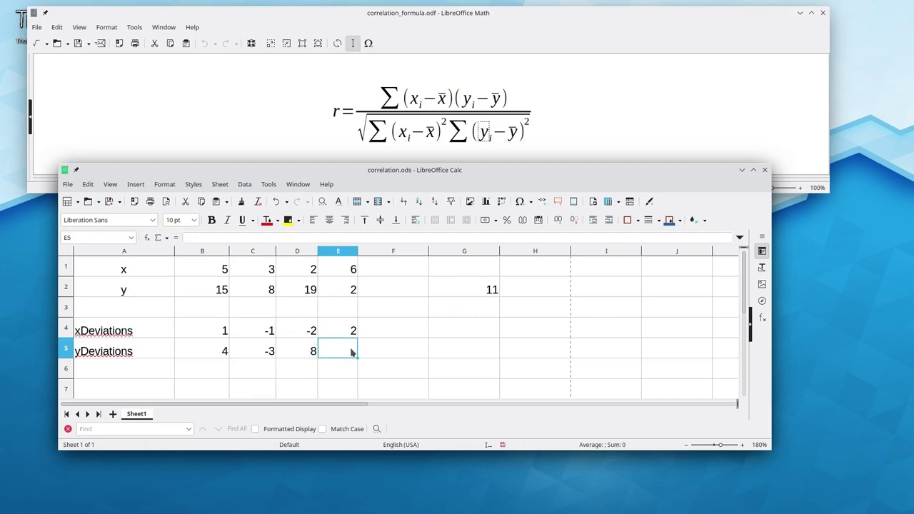
{"action": "type", "text": "-9"}
{"action": "key", "text": "Tab"}
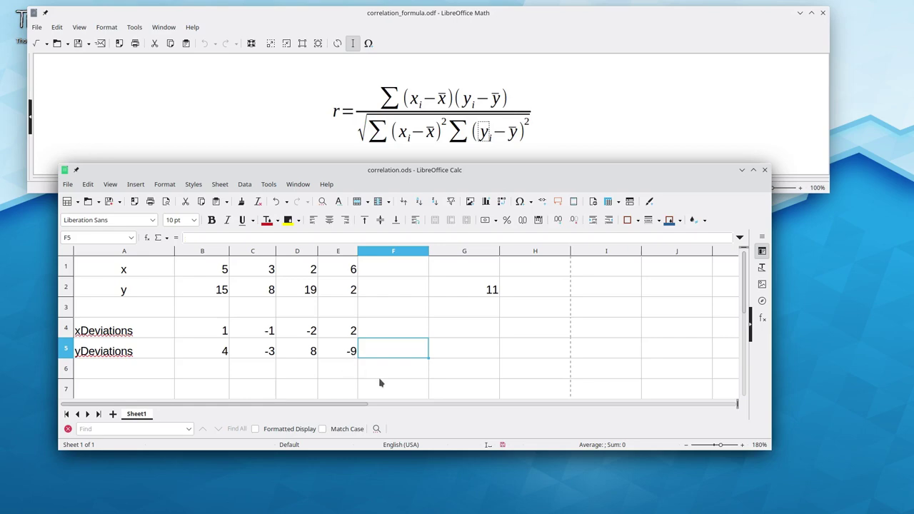
- Add a /* */ comment: getDeviations() returns a new double array of deviations from the mean
{"action": "key", "text": "alt+Tab"}
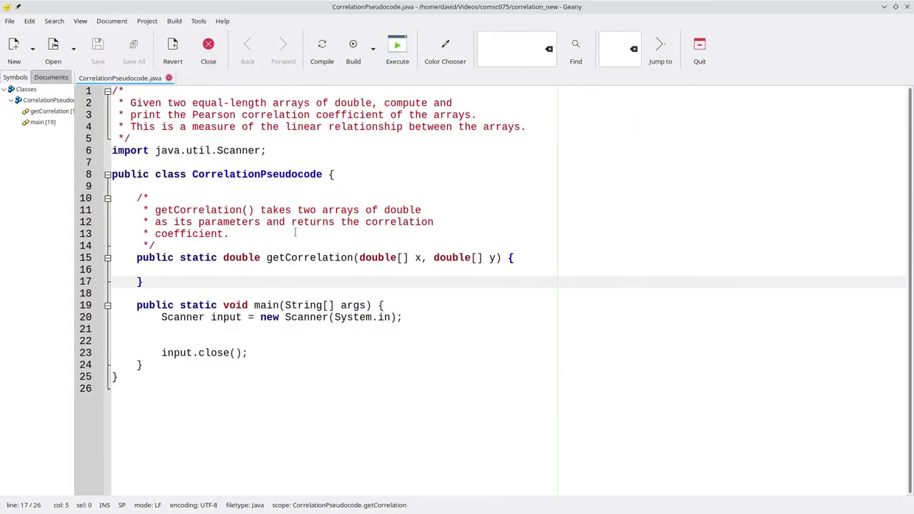
{"action": "left_click", "coordinate": [181, 186]}
{"action": "key", "text": "Return"}
{"action": "type", "text": "/*"}
{"action": "key", "text": "Return"}
{"action": "type", "text": "getD"}
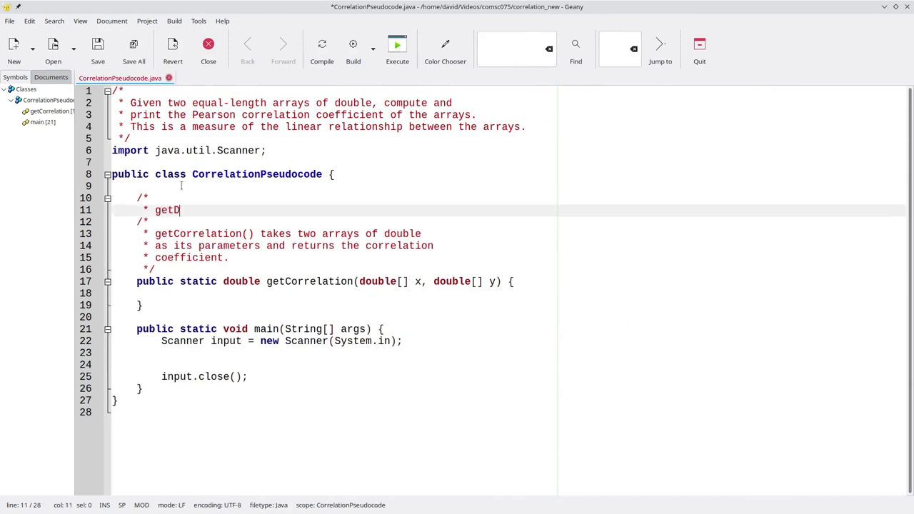
{"action": "type", "text": "eviations() ta"}
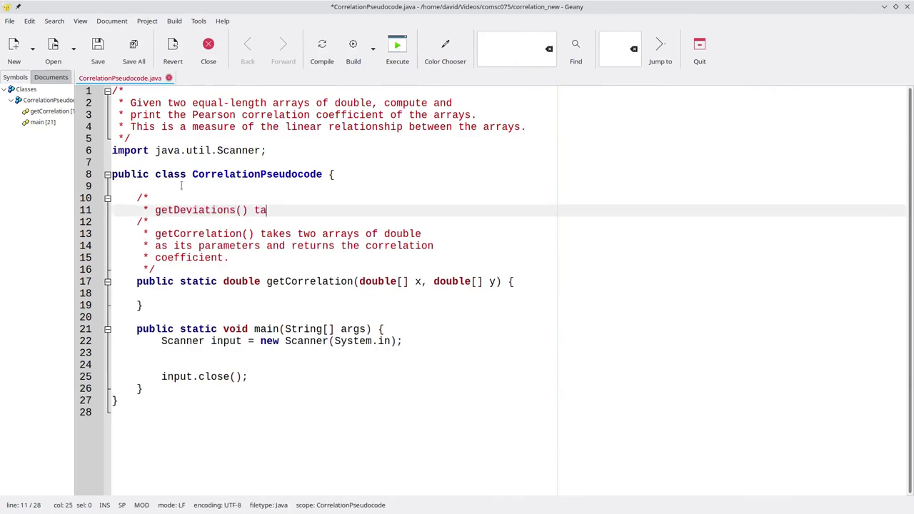
{"action": "type", "text": "kes an array of "}
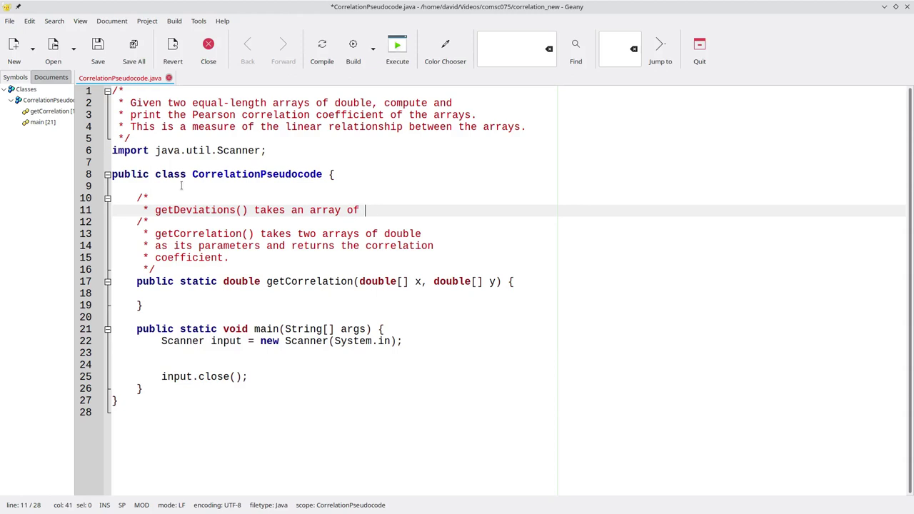
{"action": "type", "text": "double and"}
{"action": "key", "text": "Return"}
{"action": "type", "text": "ret"}
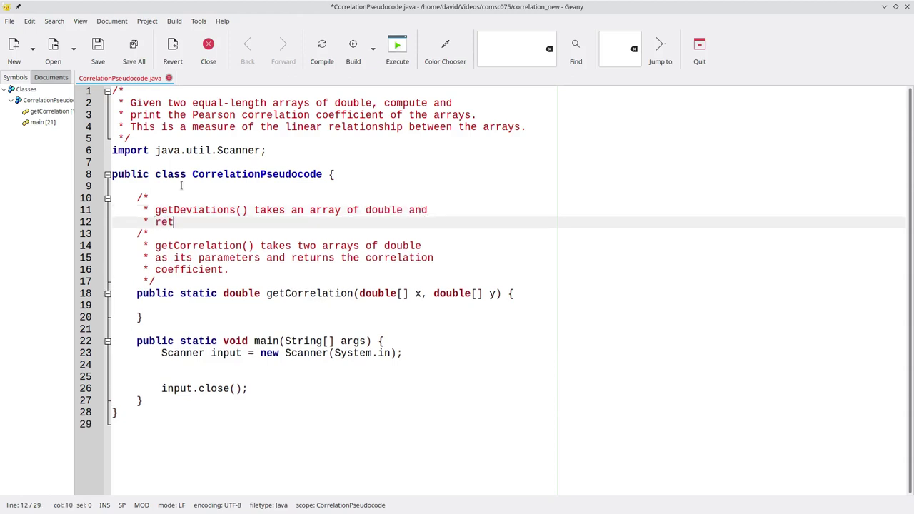
{"action": "type", "text": "urns a new array of double wi"}
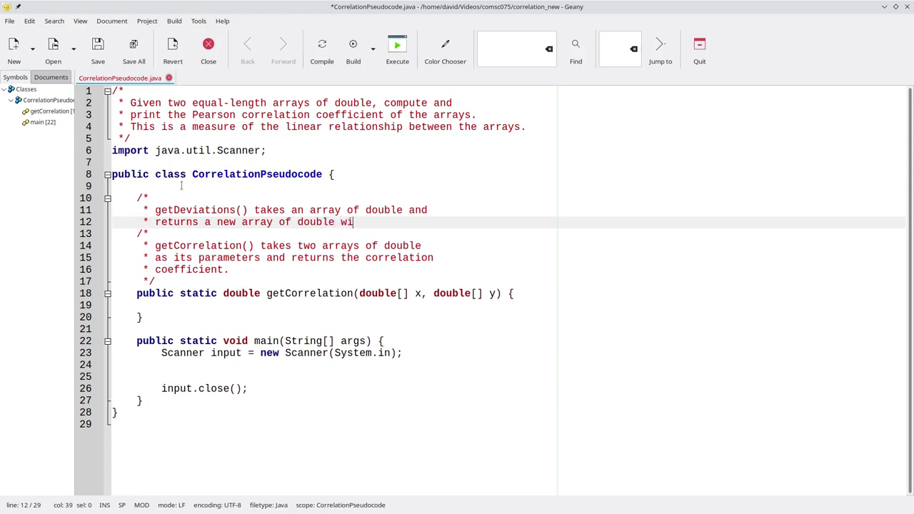
{"action": "type", "text": "th the original data's"}
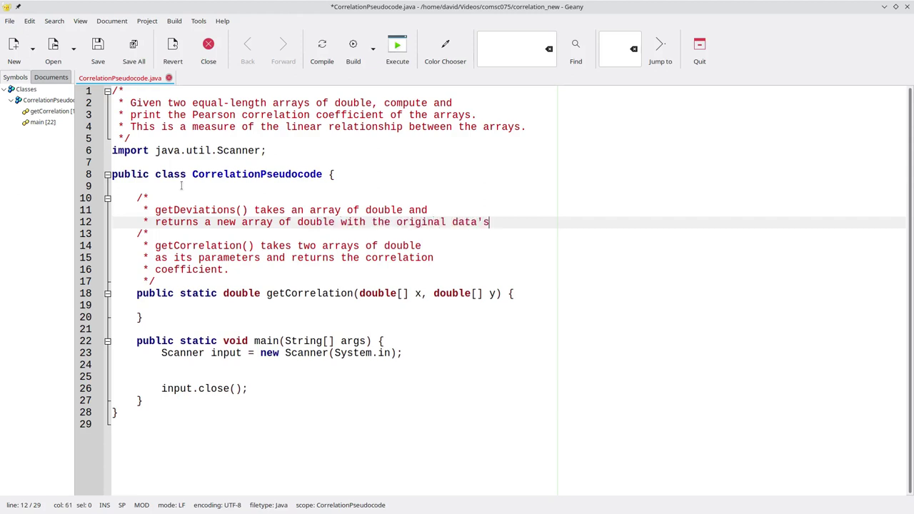
{"action": "key", "text": "Return"}
{"action": "type", "text": "deviations from the mea"}
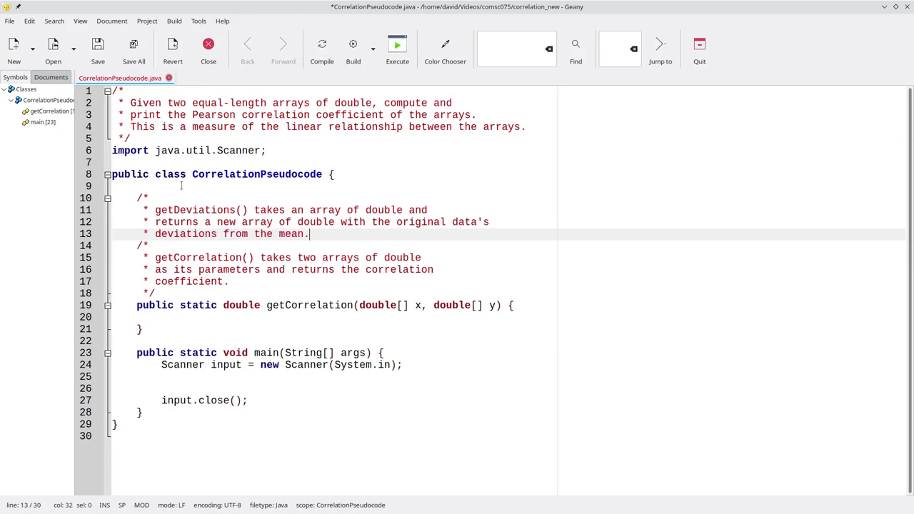
{"action": "type", "text": "n."}
{"action": "key", "text": "Return"}
{"action": "type", "text": "/"}
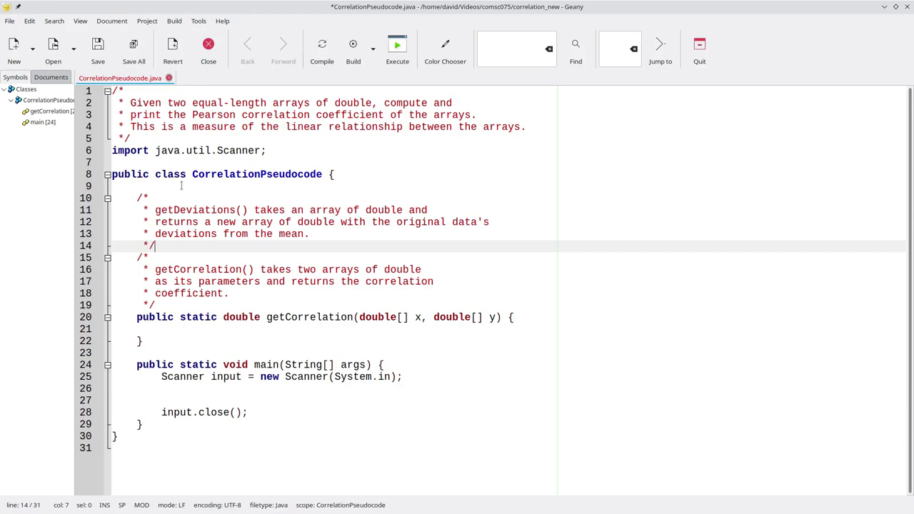
{"action": "key", "text": "Return"}
- Declare an empty public static double[] getDeviations(double [] data) method with its closing brace
{"action": "type", "text": "public stat"}
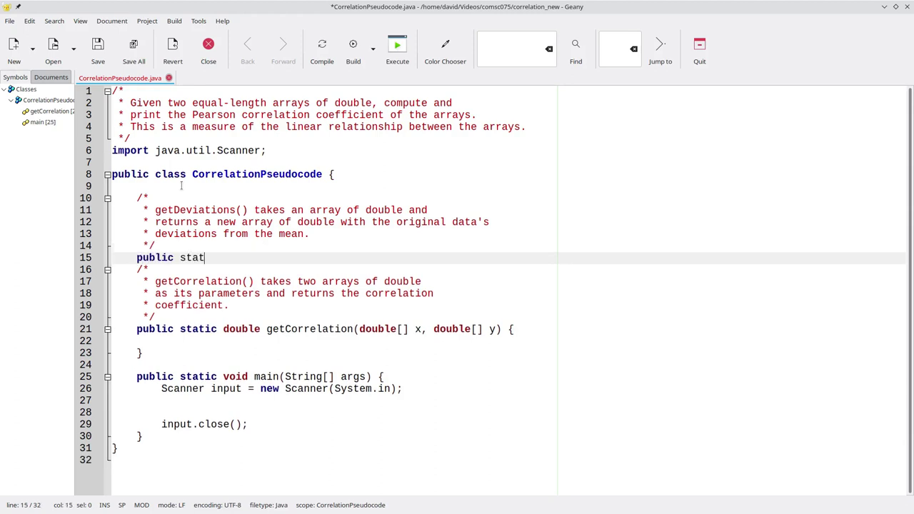
{"action": "type", "text": "ic dou"}
{"action": "key", "text": "BackSpace"}
{"action": "type", "text": "ouble[] "}
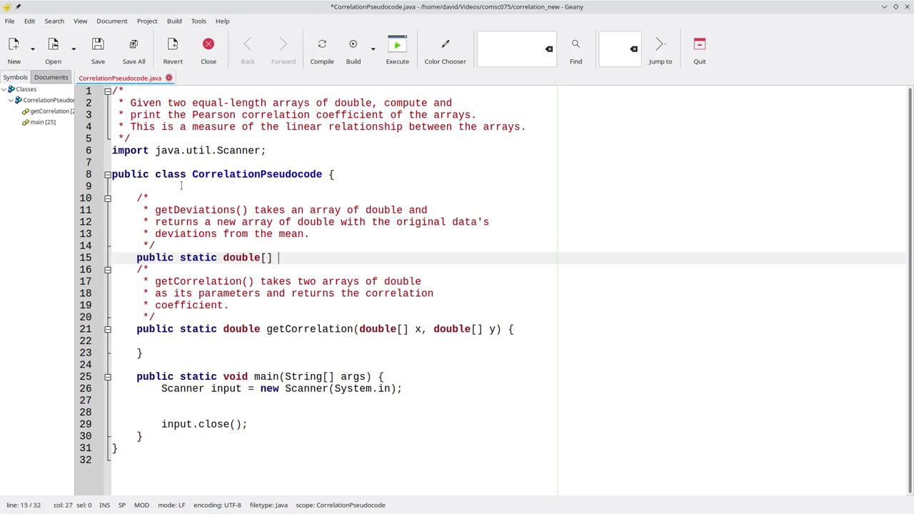
{"action": "type", "text": "getDeviations("}
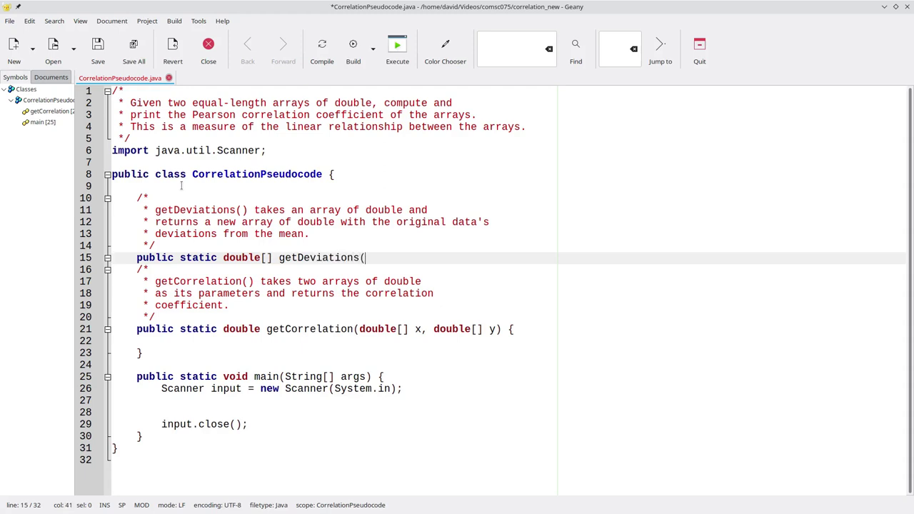
{"action": "type", "text": "double"}
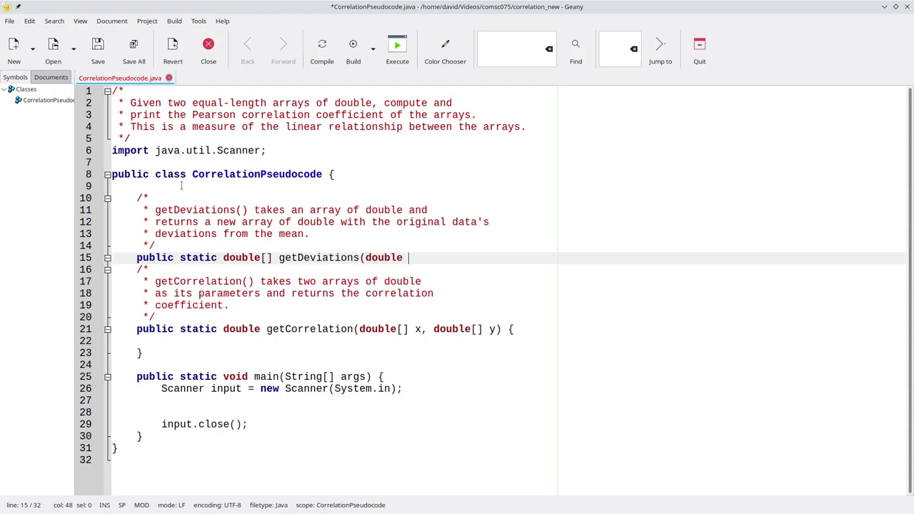
{"action": "type", "text": " [] data)"}
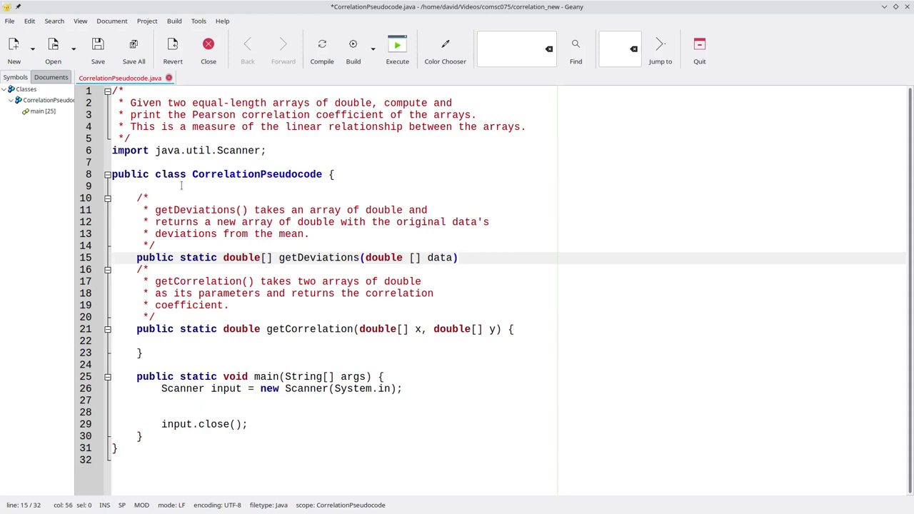
{"action": "type", "text": " {"}
{"action": "key", "text": "Return"}
{"action": "key", "text": "Return"}
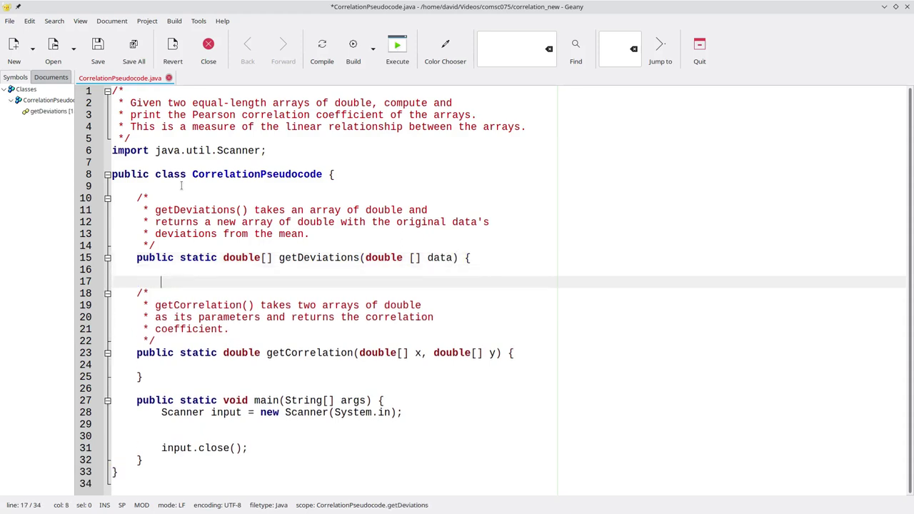
{"action": "type", "text": "}"}
{"action": "key", "text": "Return"}
{"action": "key", "text": "Up"}
{"action": "key", "text": "Up"}
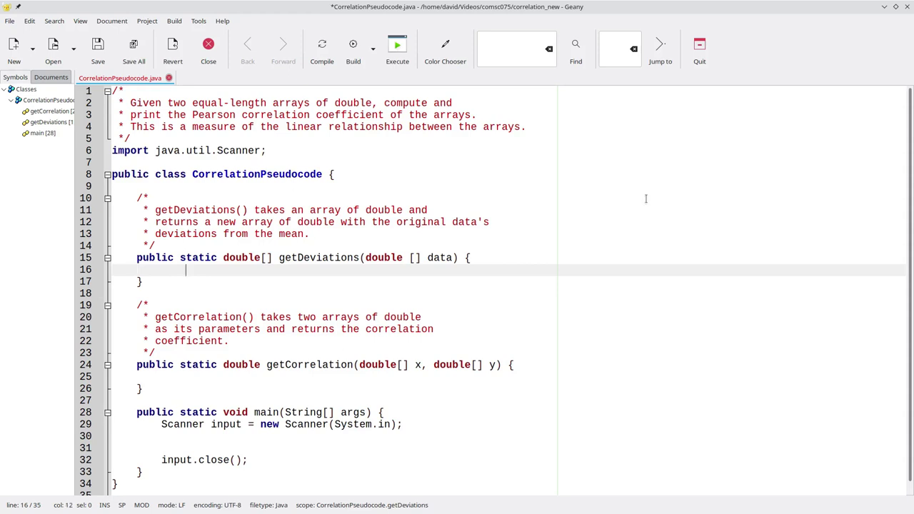
- In getDeviations, add comments to average the data and create a same-length result array
{"action": "key", "text": "BackSpace"}
{"action": "type", "text": "// get the average of the"}
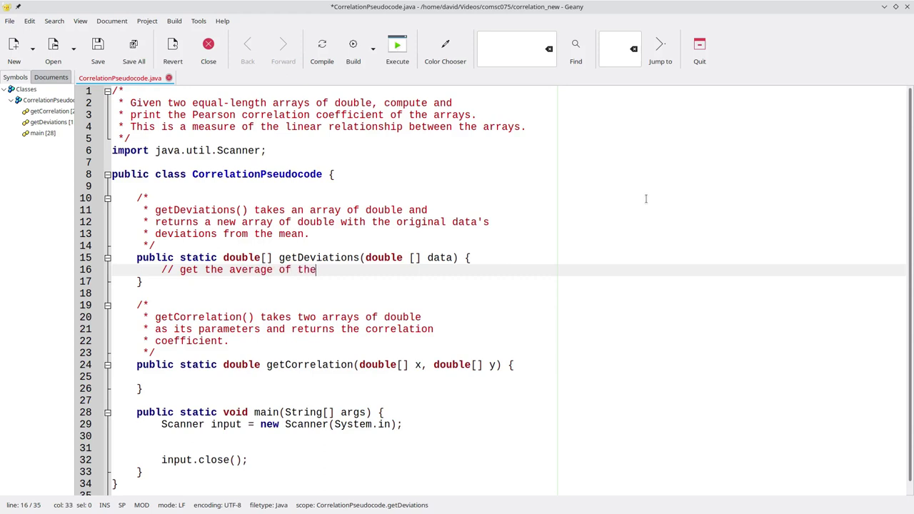
{"action": "type", "text": " data array (use a "}
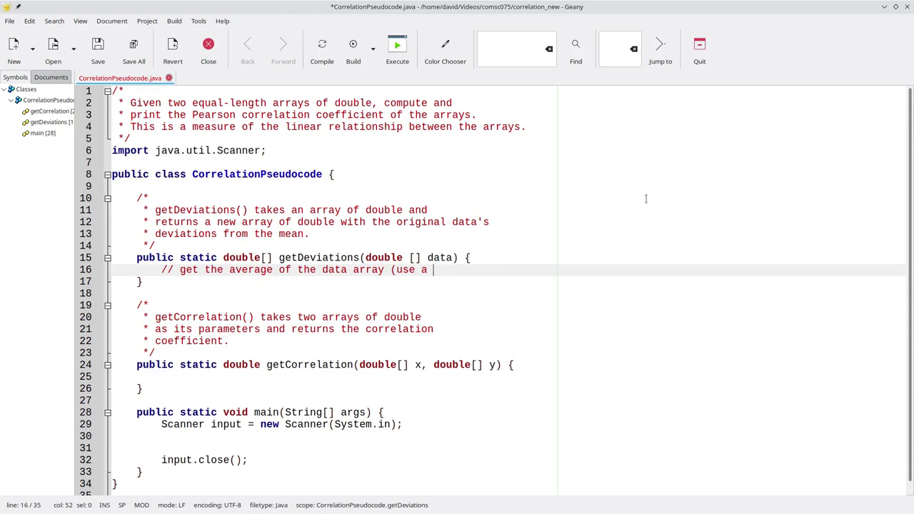
{"action": "type", "text": "loop to total)"}
{"action": "key", "text": "Return"}
{"action": "type", "text": "//"}
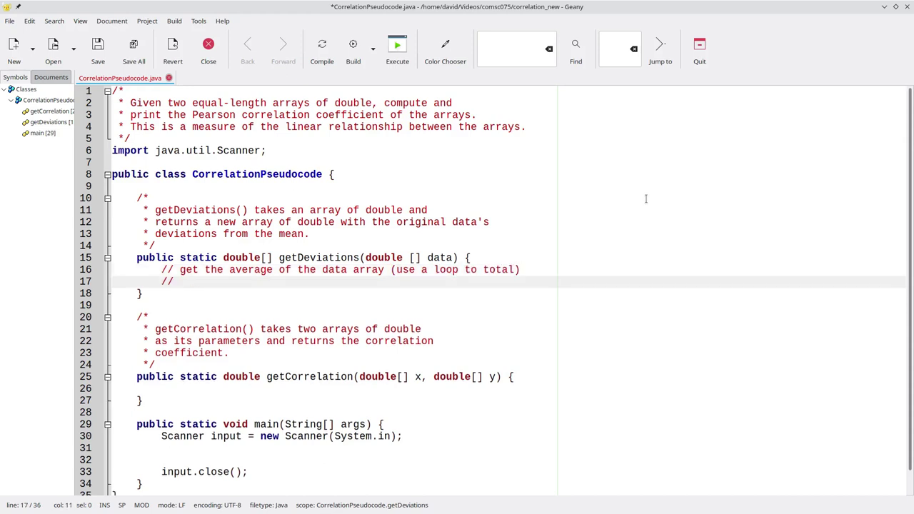
{"action": "type", "text": " run a loop through"}
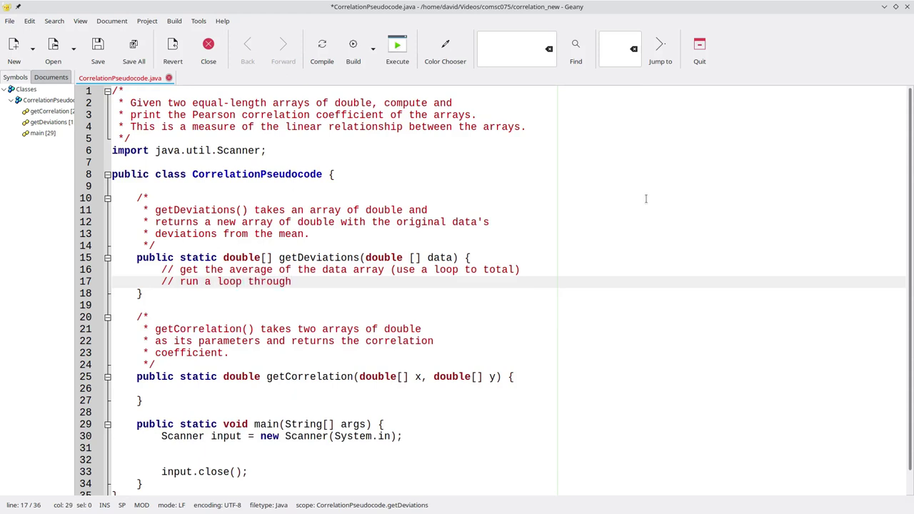
{"action": "type", "text": " each item in da;ta"}
{"action": "key", "text": "BackSpace"}
{"action": "key", "text": "BackSpace"}
{"action": "key", "text": "BackSpace"}
{"action": "key", "text": "BackSpace"}
{"action": "key", "text": "BackSpace"}
{"action": "key", "text": "BackSpace"}
{"action": "key", "text": "BackSpace"}
{"action": "key", "text": "BackSpace"}
{"action": "key", "text": "BackSpace"}
{"action": "key", "text": "BackSpace"}
{"action": "key", "text": "BackSpace"}
{"action": "key", "text": "BackSpace"}
{"action": "key", "text": "BackSpace"}
{"action": "key", "text": "BackSpace"}
{"action": "key", "text": "BackSpace"}
{"action": "key", "text": "BackSpace"}
{"action": "key", "text": "BackSpace"}
{"action": "key", "text": "BackSpace"}
{"action": "key", "text": "BackSpace"}
{"action": "key", "text": "BackSpace"}
{"action": "key", "text": "BackSpace"}
{"action": "key", "text": "BackSpace"}
{"action": "key", "text": "BackSpace"}
{"action": "key", "text": "BackSpace"}
{"action": "key", "text": "BackSpace"}
{"action": "key", "text": "BackSpace"}
{"action": "key", "text": "BackSpace"}
{"action": "key", "text": "BackSpace"}
{"action": "key", "text": "BackSpace"}
{"action": "key", "text": "BackSpace"}
{"action": "key", "text": "BackSpace"}
{"action": "key", "text": "BackSpace"}
{"action": "key", "text": "BackSpace"}
{"action": "key", "text": "BackSpace"}
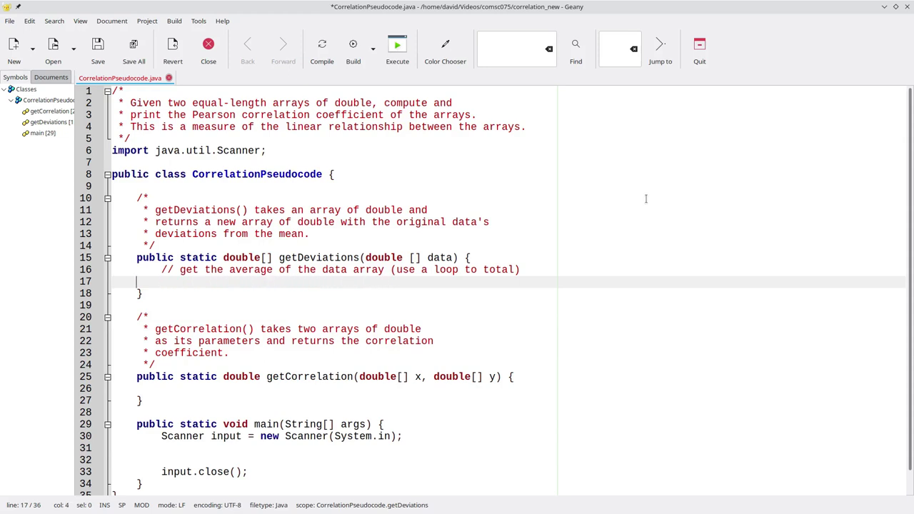
{"action": "key", "text": "BackSpace"}
{"action": "key", "text": "Return"}
{"action": "type", "text": "// create a new array the same"}
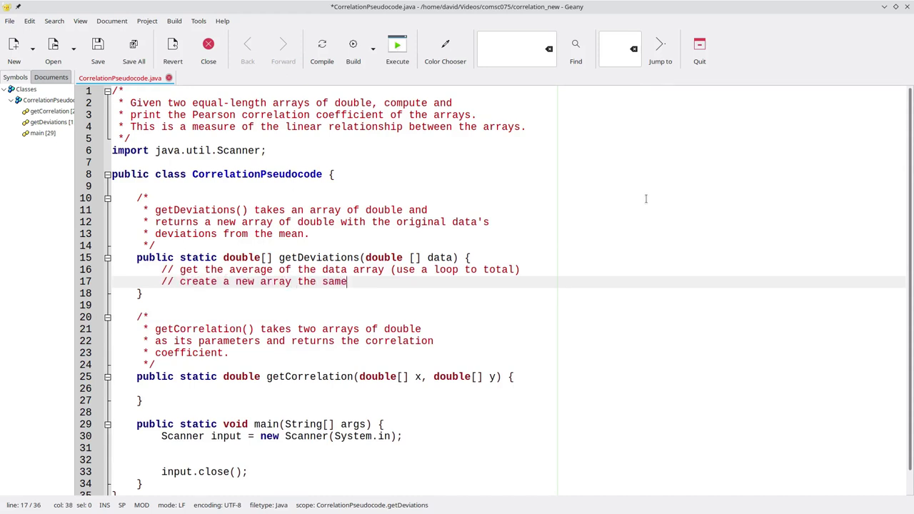
{"action": "type", "text": " length as data[] "}
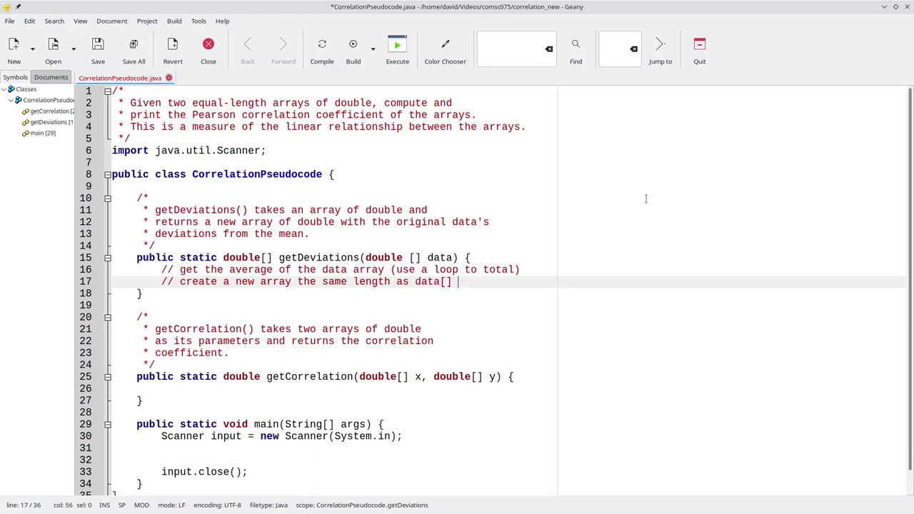
{"action": "type", "text": "for my result"}
{"action": "key", "text": "Return"}
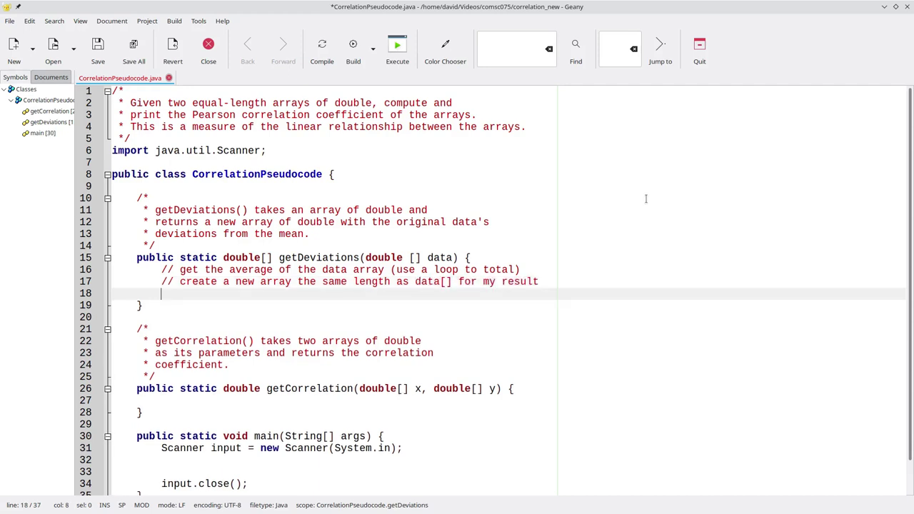
- Add comments to subtract the mean from each item, store it, and return the result; save
{"action": "type", "text": "// loop through data arr"}
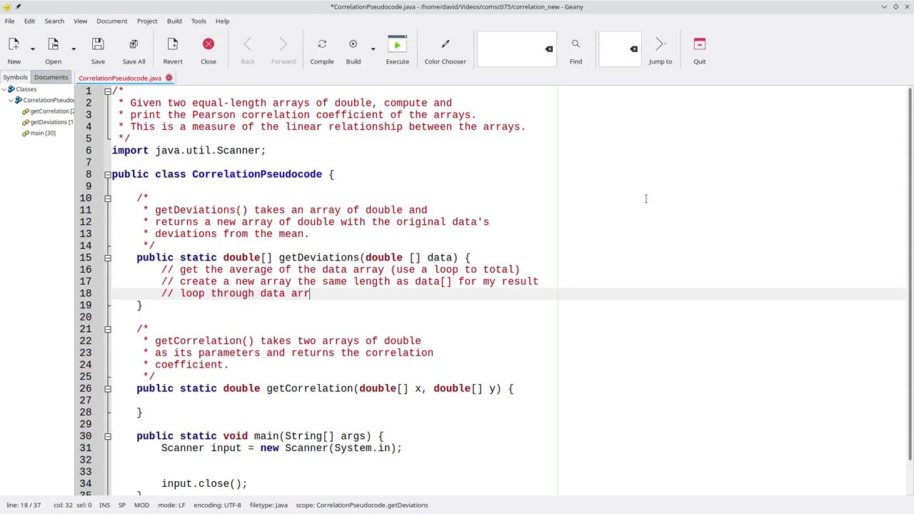
{"action": "type", "text": "ay, subtracting eq"}
{"action": "key", "text": "BackSpace"}
{"action": "key", "text": "BackSpace"}
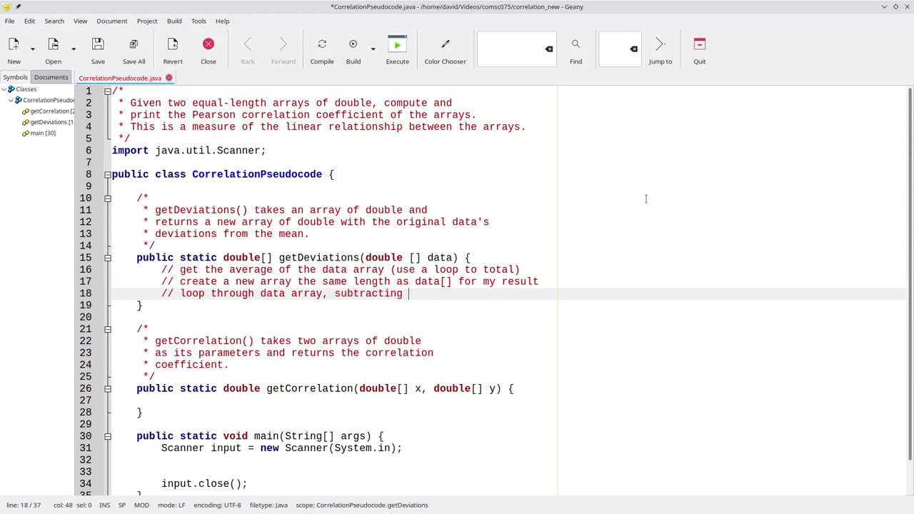
{"action": "type", "text": "the mean from each"}
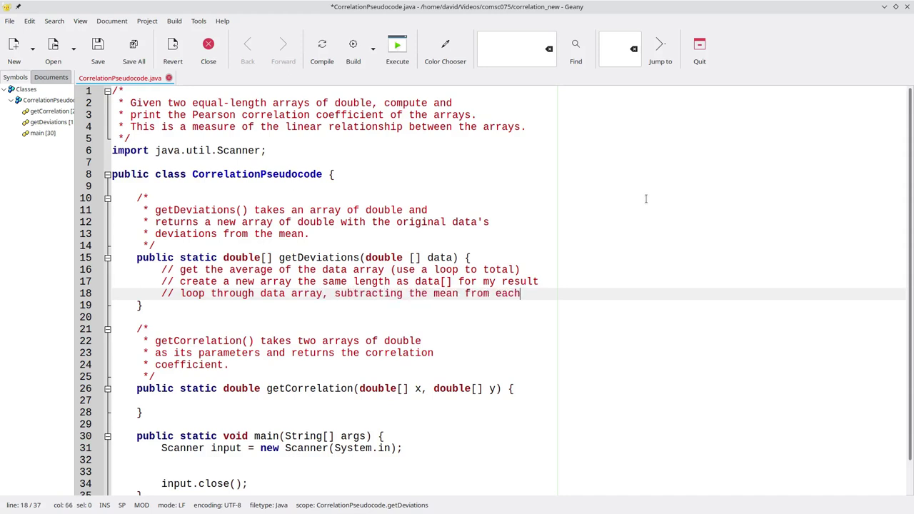
{"action": "key", "text": "Return"}
{"action": "type", "text": "// item, and storing the res"}
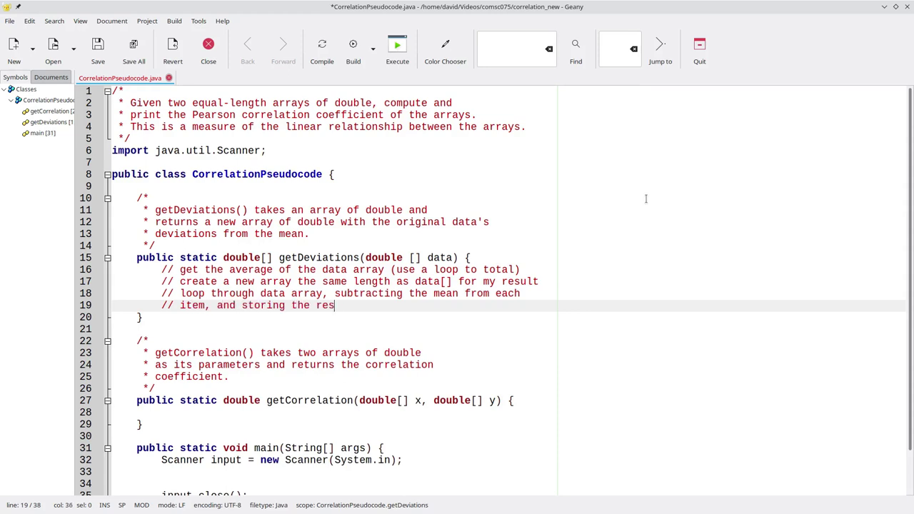
{"action": "type", "text": "ult in my result array."}
{"action": "key", "text": "Return"}
{"action": "type", "text": "// "}
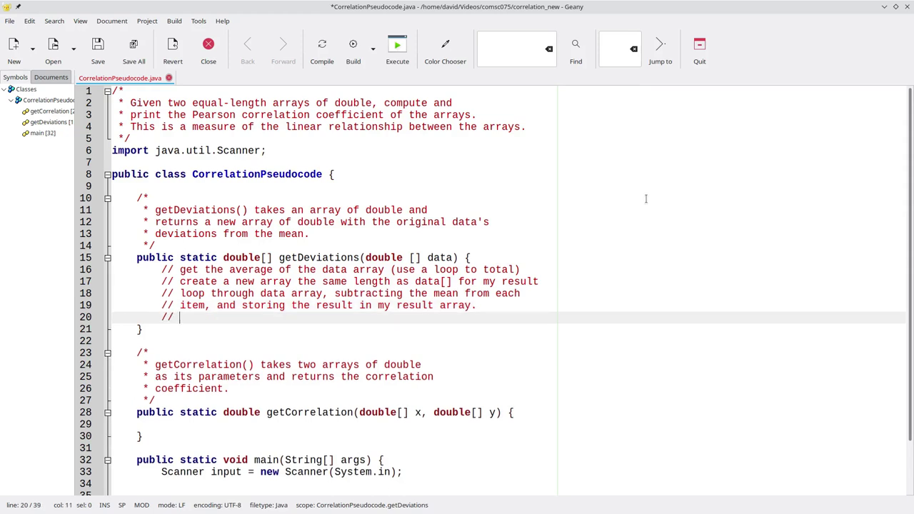
{"action": "type", "text": "return the resul"}
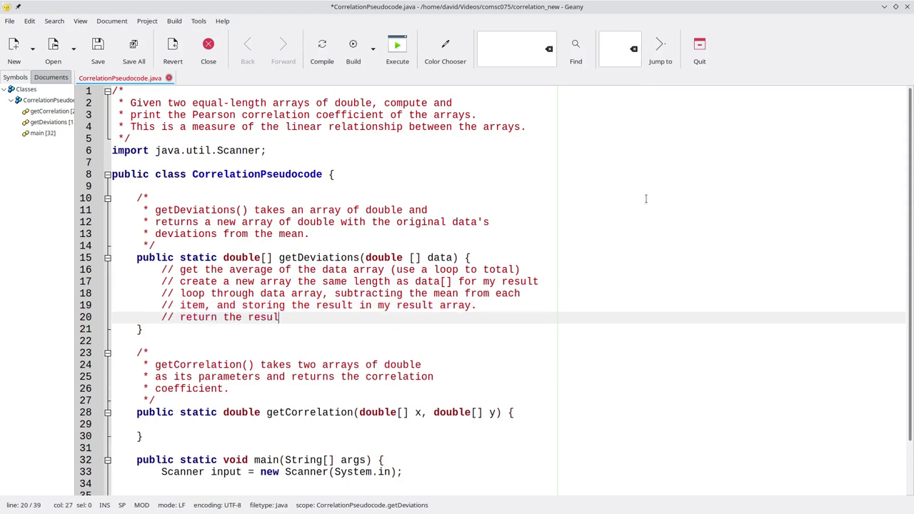
{"action": "type", "text": "t array"}
{"action": "key", "text": "ctrl+s"}
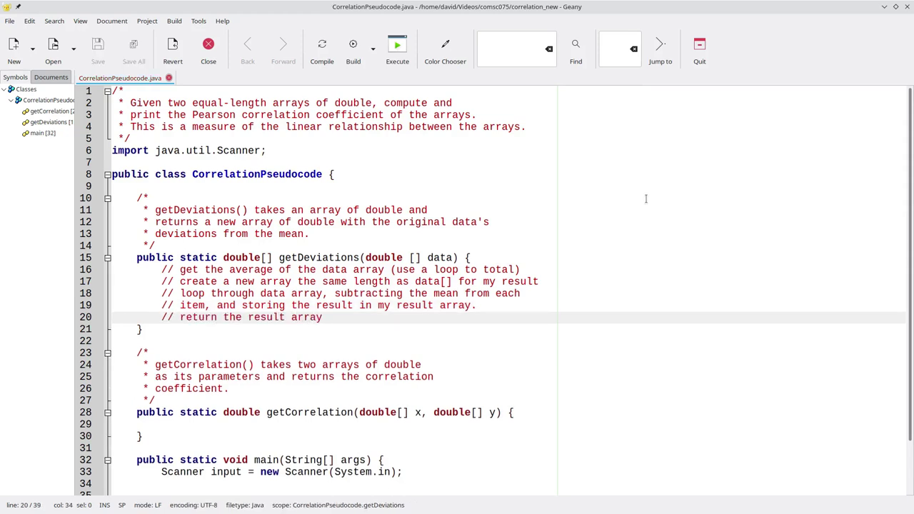
{"action": "left_click", "coordinate": [517, 413]}
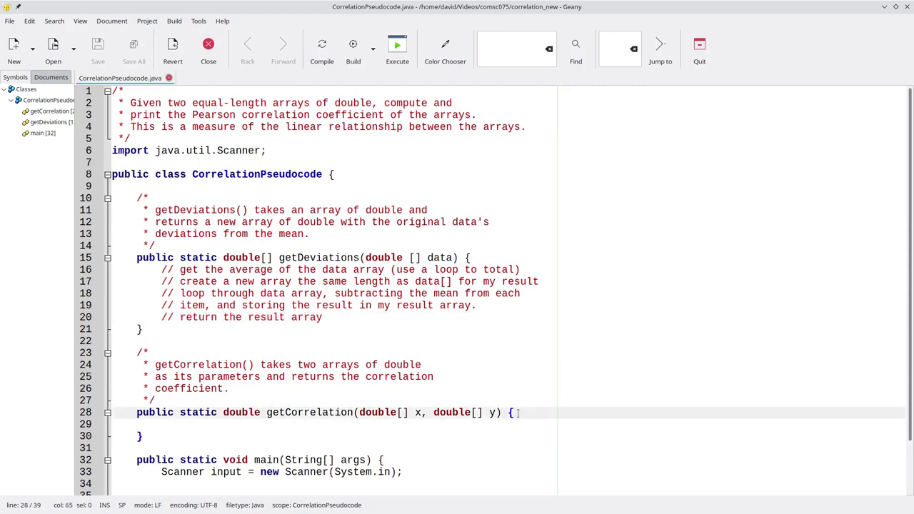
- In getCorrelation, assign xDeviations = getDeviations(x) and yDeviations = getDeviations(y), then save
{"action": "scroll", "coordinate": [608, 365], "scroll_direction": "down", "scroll_amount": 2}
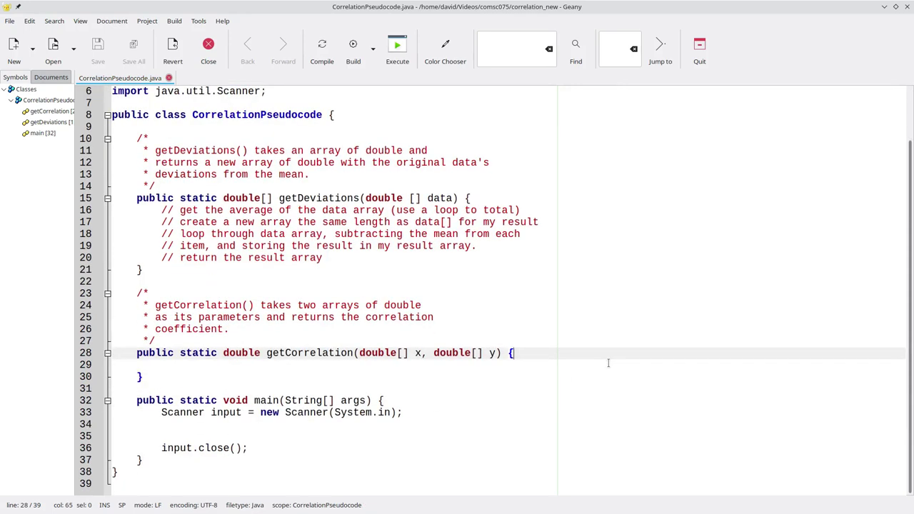
{"action": "key", "text": "Return"}
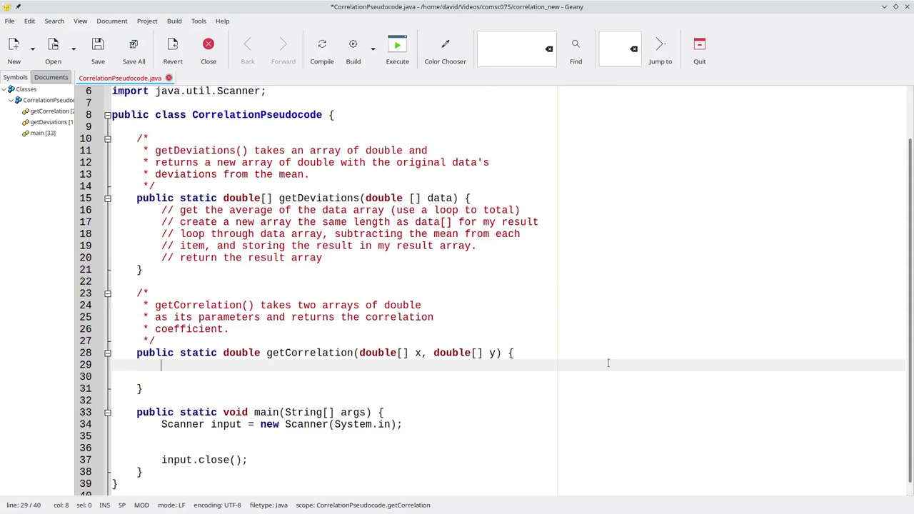
{"action": "type", "text": "double [] xDeviations"}
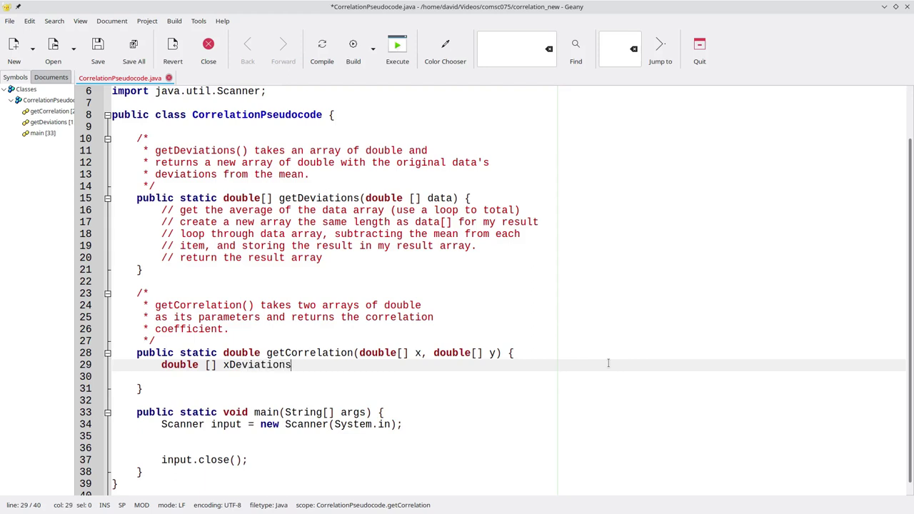
{"action": "type", "text": " = getDeviations(x);"}
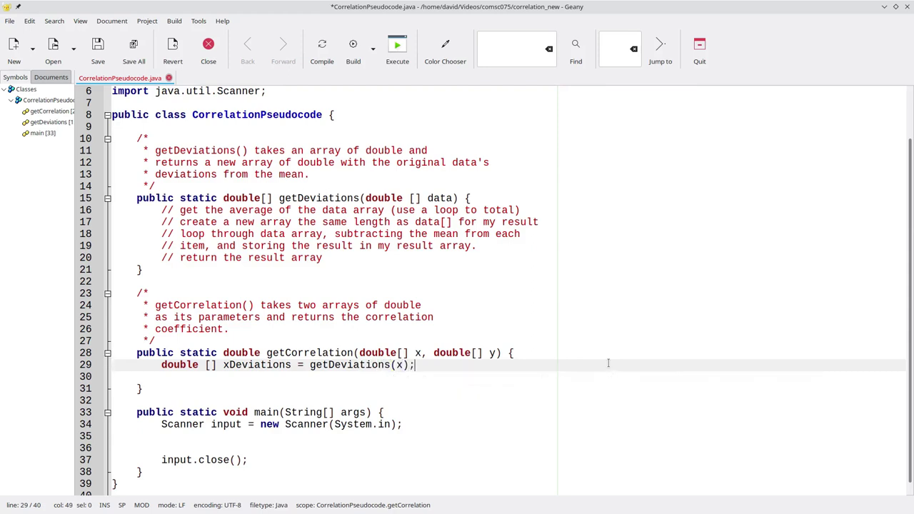
{"action": "key", "text": "Return"}
{"action": "type", "text": "double [] yD"}
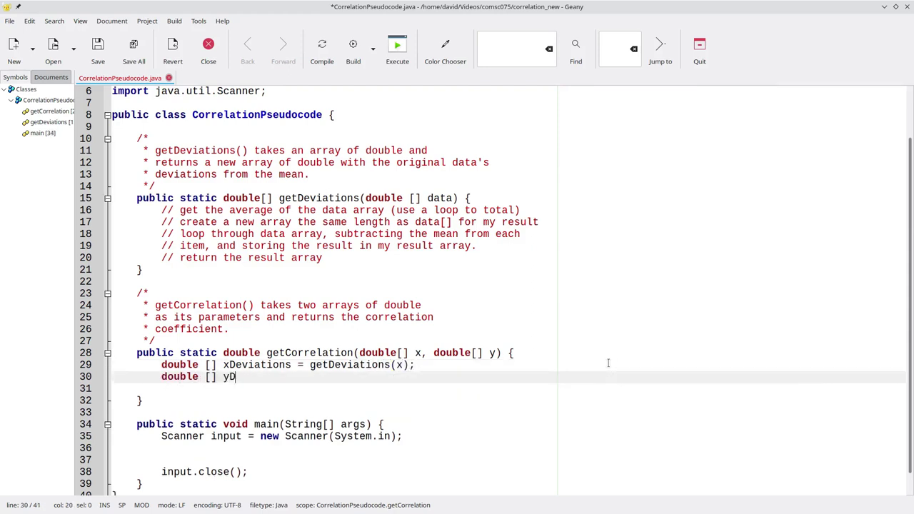
{"action": "type", "text": "eviations = getDeviations(y);"}
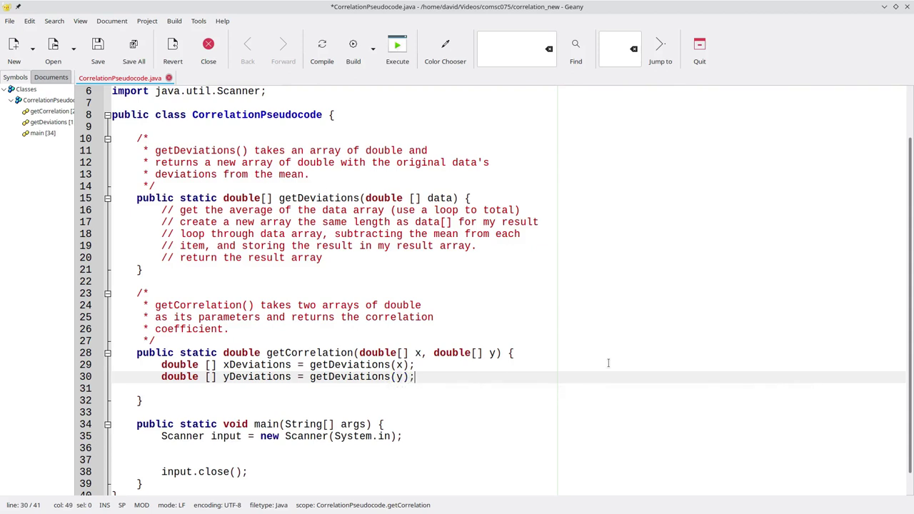
{"action": "key", "text": "ctrl+s"}
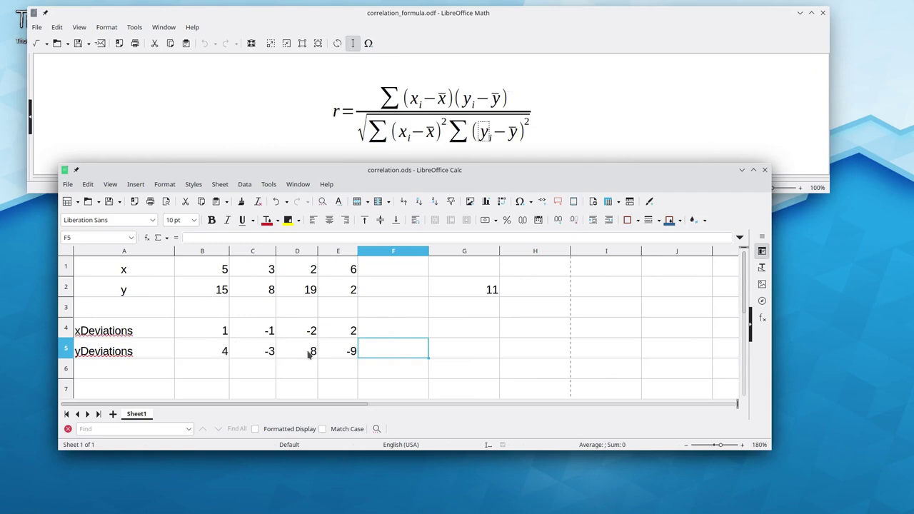
- Label G4 'numerator' and enter =4 + 3 + -16 + -18 in H4, giving -27
{"action": "left_click", "coordinate": [452, 334]}
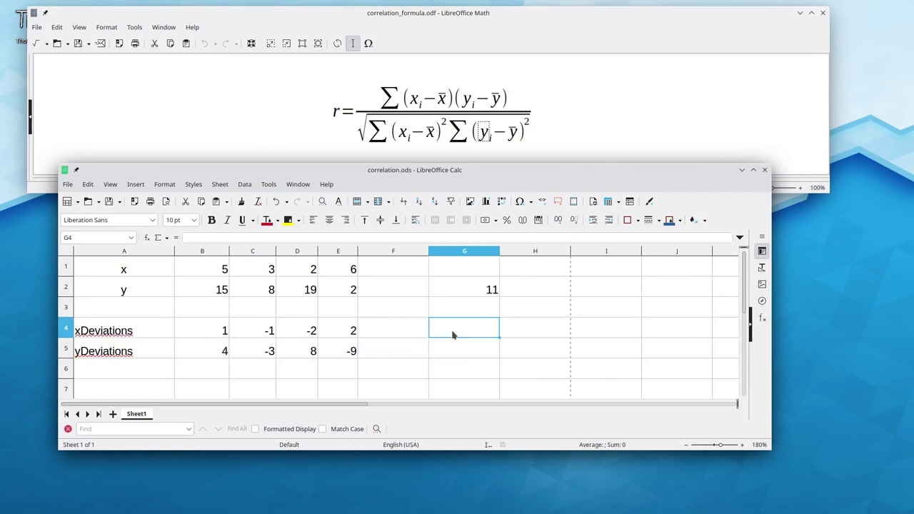
{"action": "type", "text": "numerator"}
{"action": "key", "text": "Tab"}
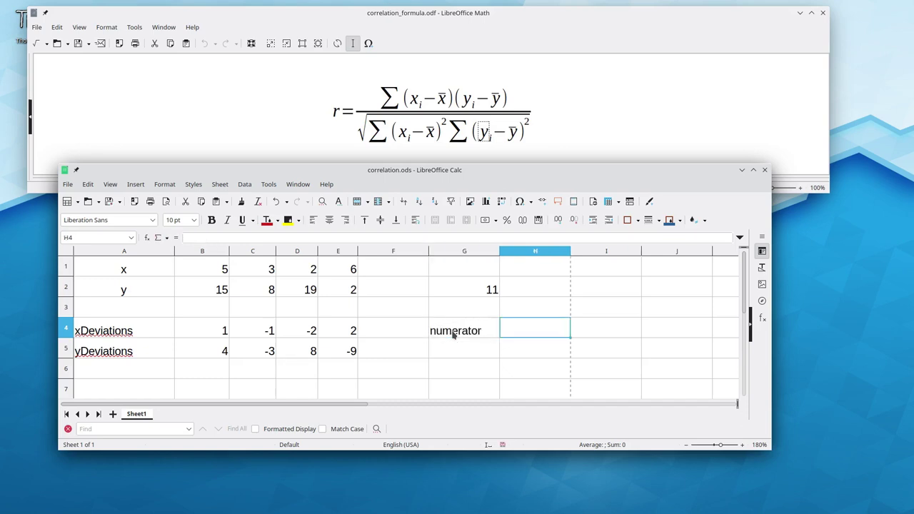
{"action": "type", "text": "="}
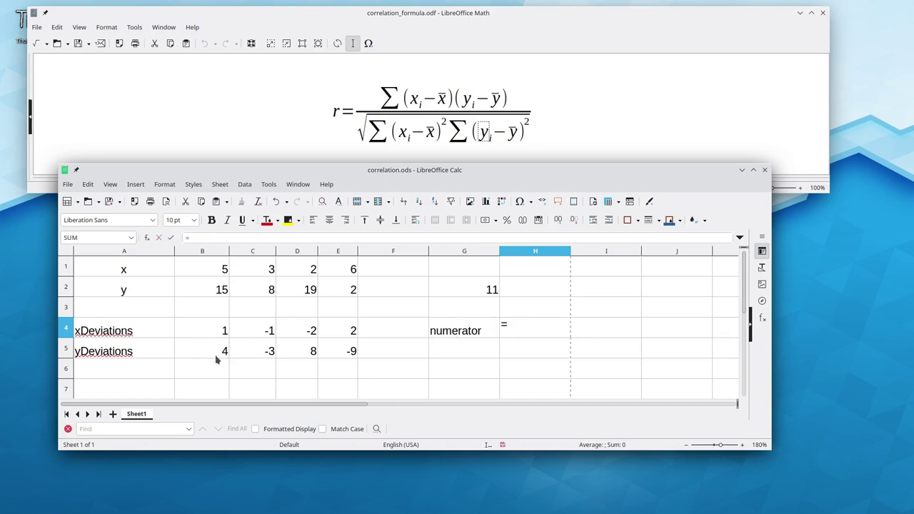
{"action": "type", "text": "4 + 3 + -16 +"}
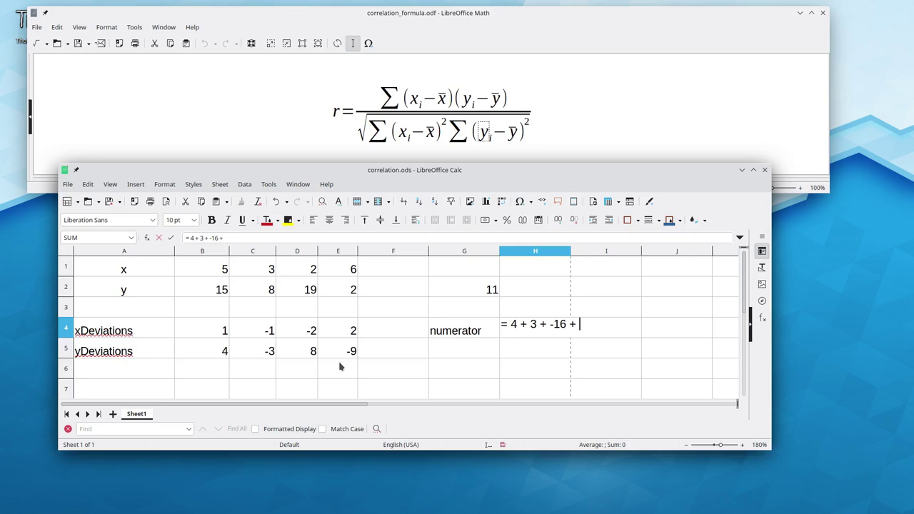
{"action": "type", "text": " -18"}
{"action": "key", "text": "Return"}
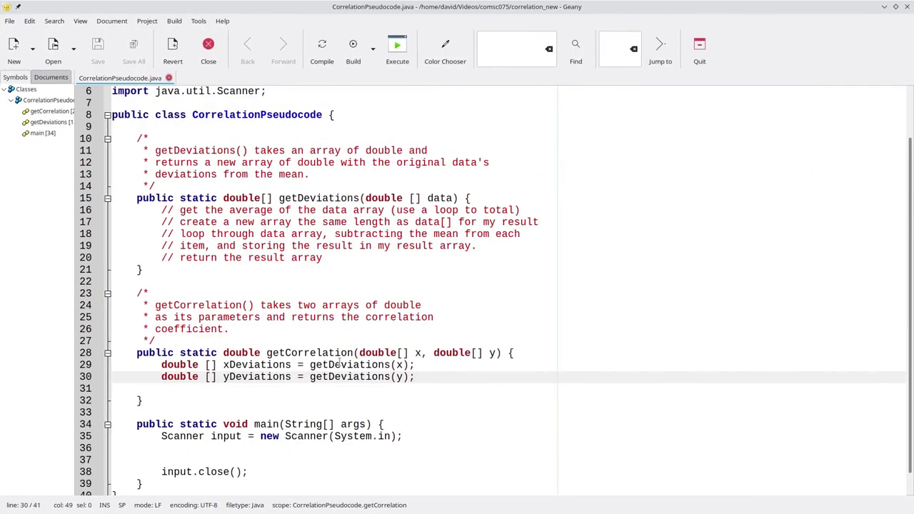
- Add the comment '// set numerator to zero' below the deviation calls
{"action": "key", "text": "Return"}
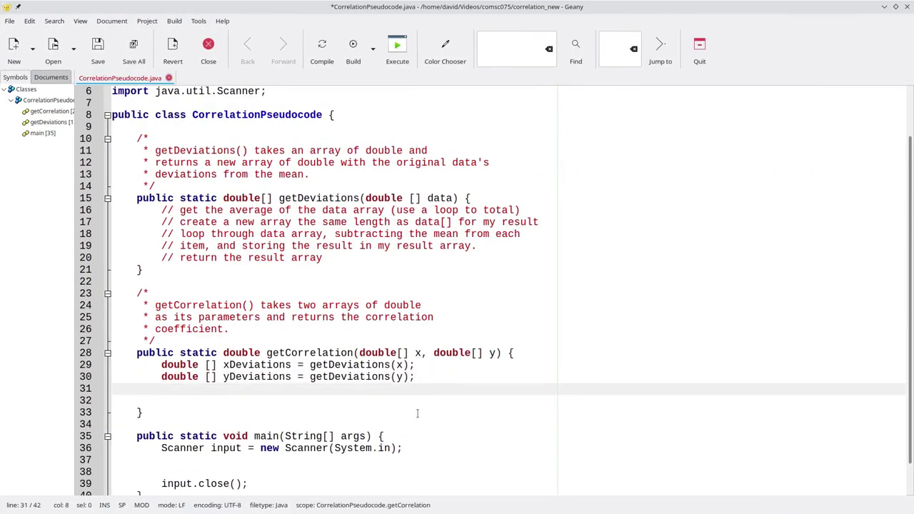
{"action": "type", "text": "// set numerator to zero"}
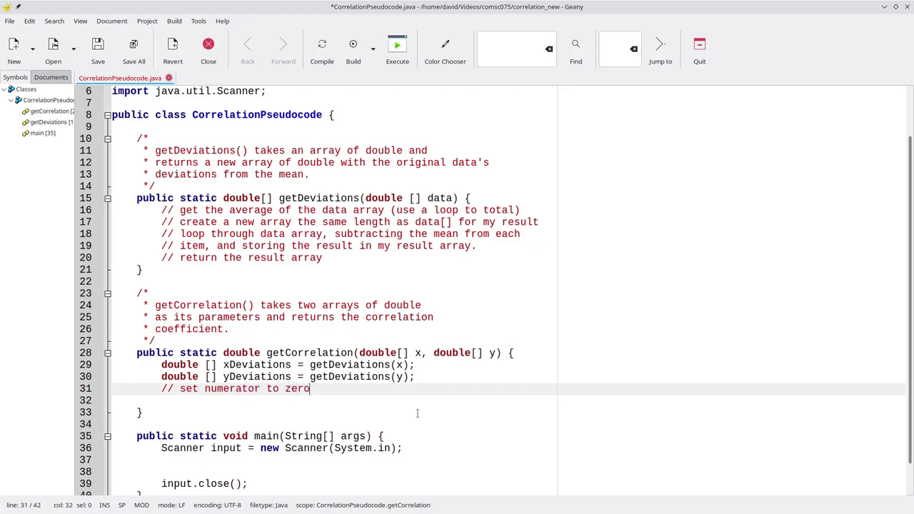
{"action": "key", "text": "Return"}
- Add comments on looping to add each xDeviations times yDeviations product to the numerator, and save
{"action": "type", "text": "// "}
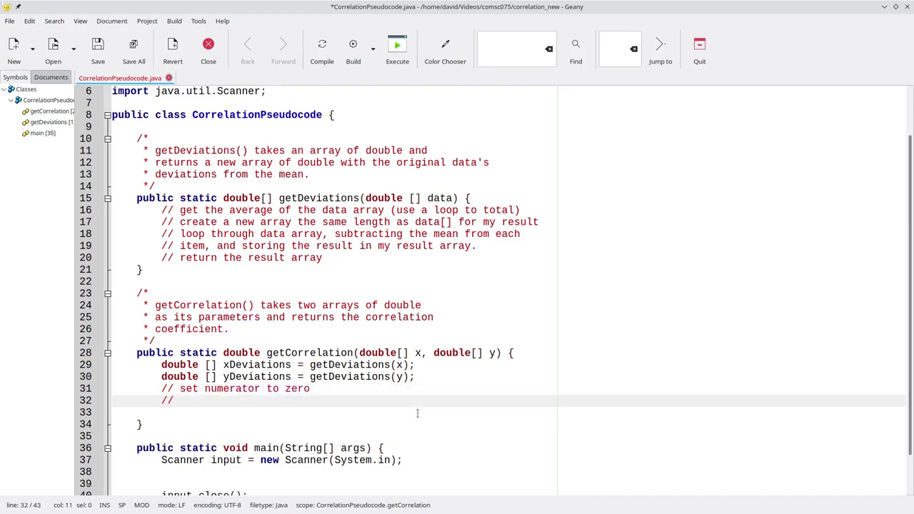
{"action": "type", "text": "run a loop th"}
{"action": "type", "text": "at n"}
{"action": "key", "text": "BackSpace"}
{"action": "type", "text": "m"}
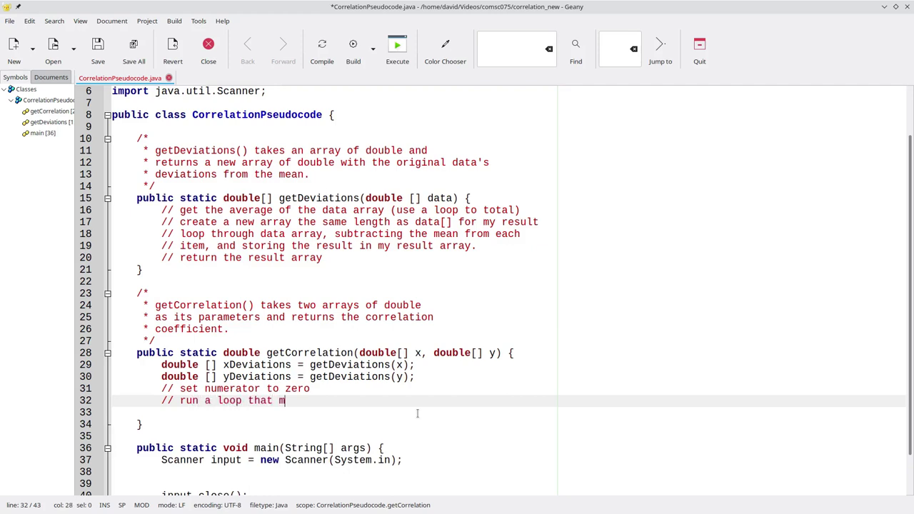
{"action": "type", "text": "ultiplies each"}
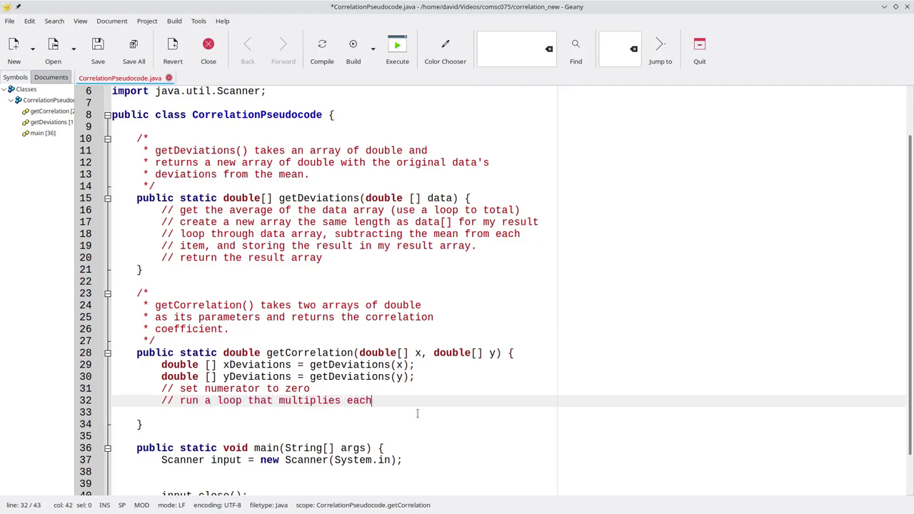
{"action": "type", "text": " element of xDeviations times"}
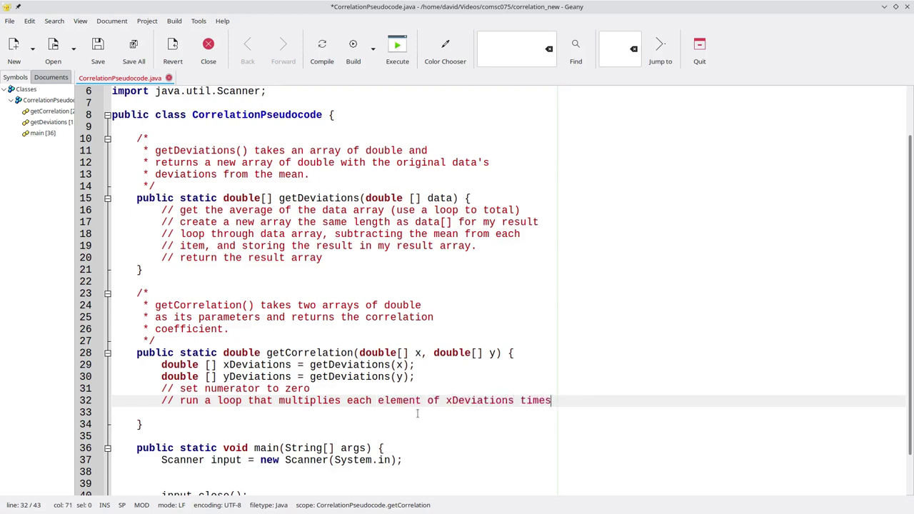
{"action": "key", "text": "Return"}
{"action": "type", "text": "// the correspon"}
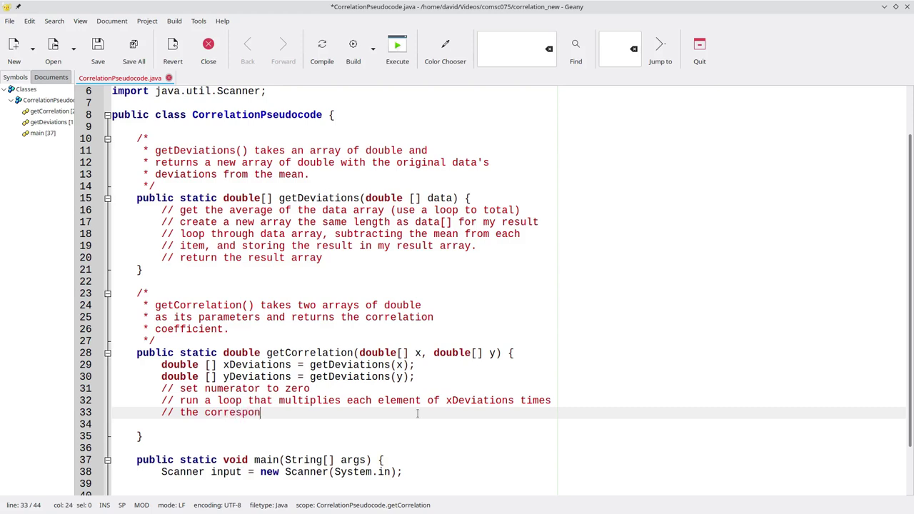
{"action": "type", "text": "ding element of y"}
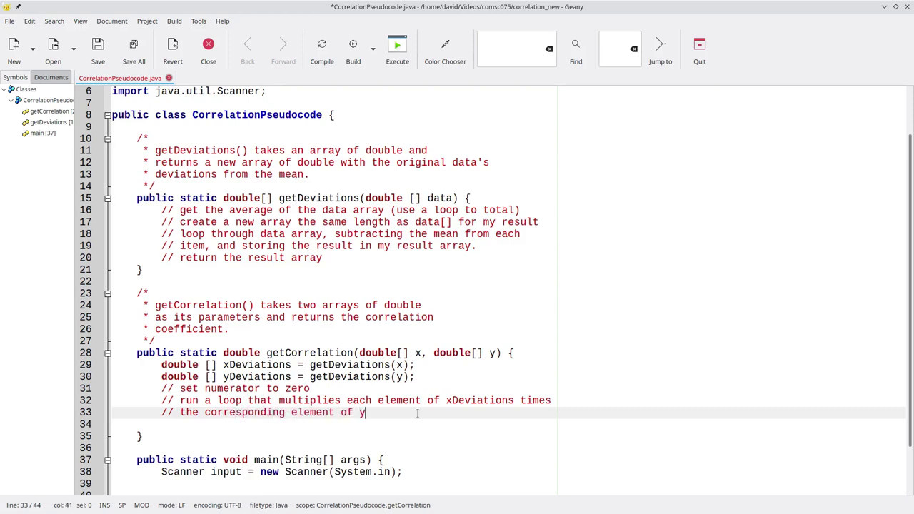
{"action": "type", "text": "Deviations and adds that "}
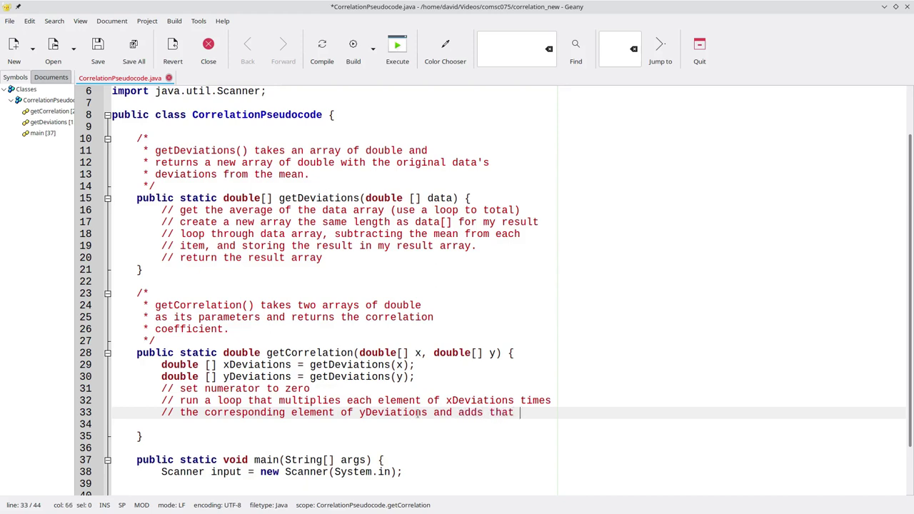
{"action": "type", "text": "product"}
{"action": "key", "text": "Return"}
{"action": "type", "text": "// to t"}
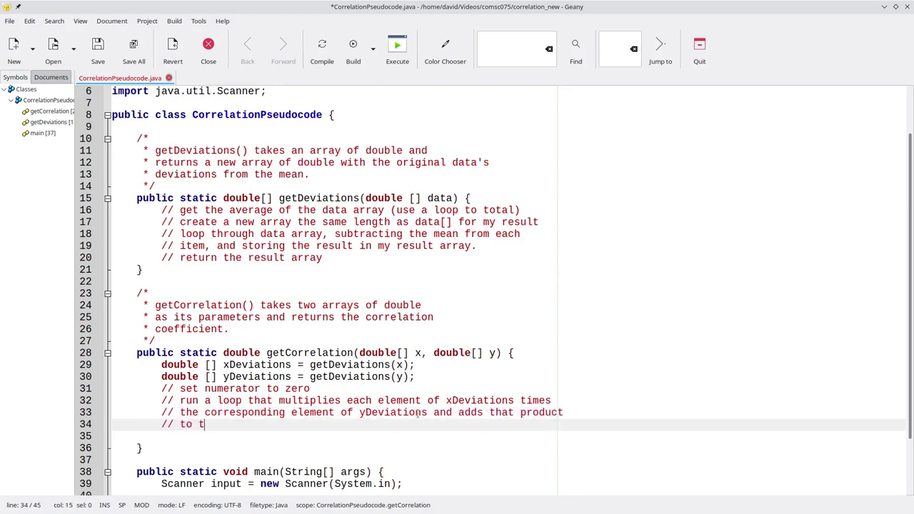
{"action": "type", "text": "he numerator"}
{"action": "key", "text": "Return"}
{"action": "key", "text": "ctrl+s"}
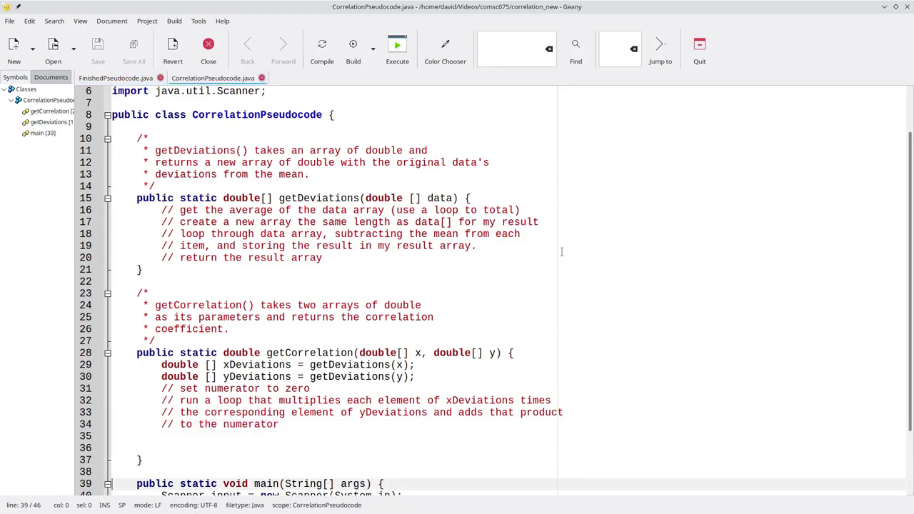